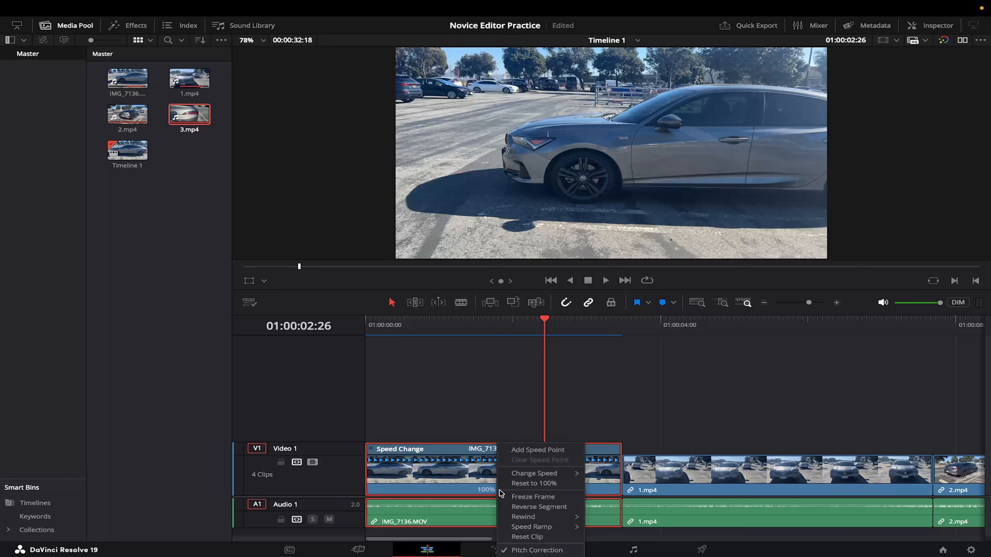
Add a speed point to IMG_7136.MOV at 01:00:02:26 and set the segment after it to 400% speed.
{"action": "left_click", "coordinate": [538, 450]}
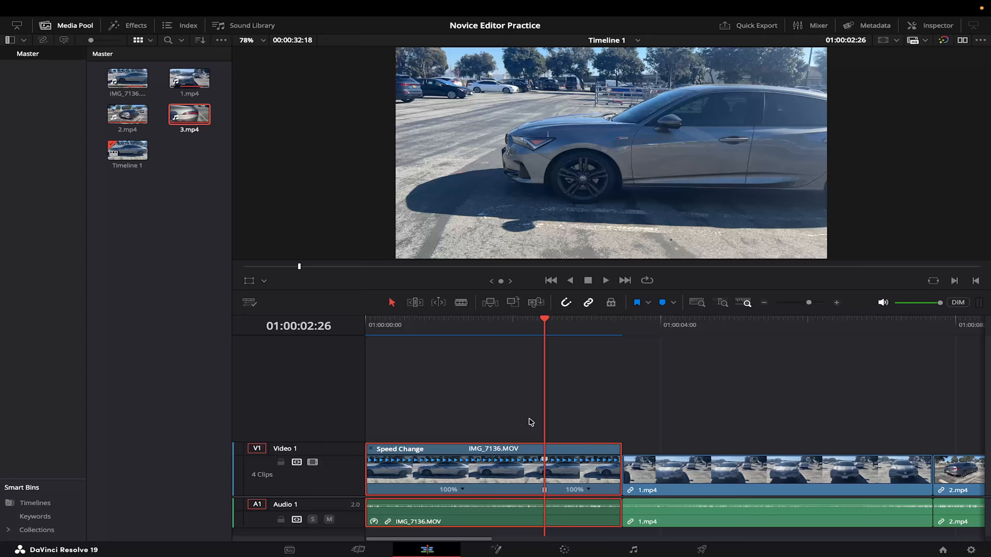
{"action": "left_click", "coordinate": [533, 335]}
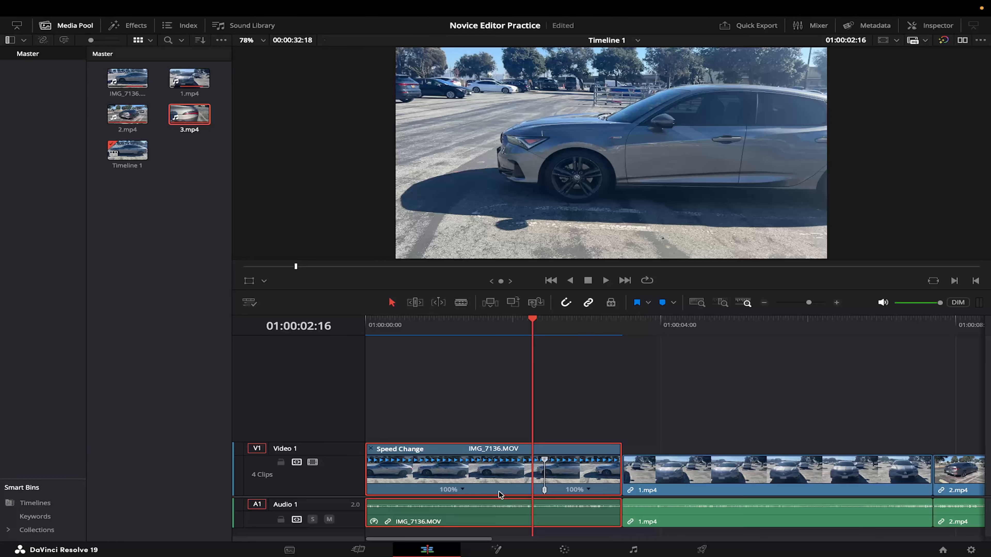
{"action": "left_click", "coordinate": [590, 491]}
{"action": "mouse_move", "coordinate": [640, 478]}
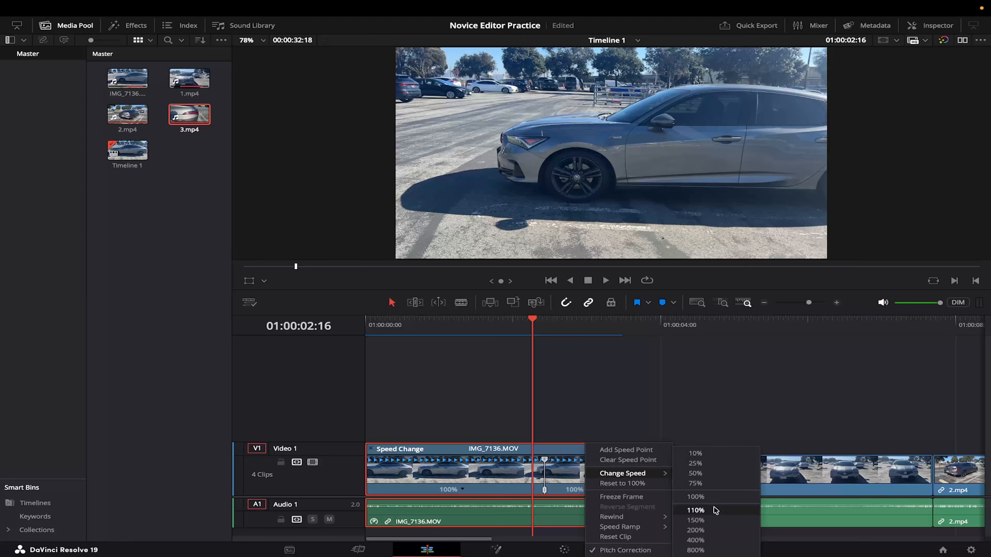
{"action": "left_click", "coordinate": [709, 540]}
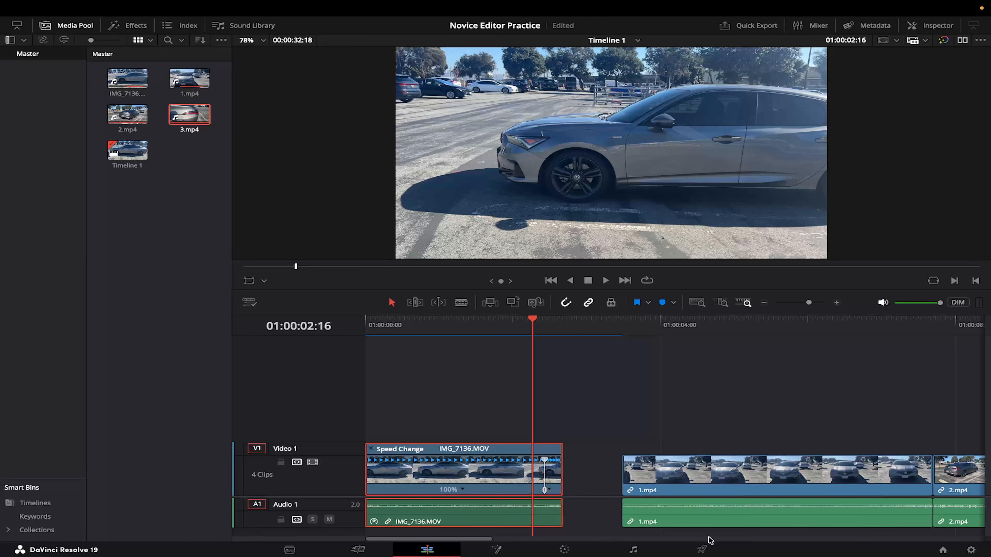
Play back the retimed ending of IMG_7136.MOV and delete the gap before 1.mp4.
{"action": "left_click", "coordinate": [457, 329]}
{"action": "key", "text": "space"}
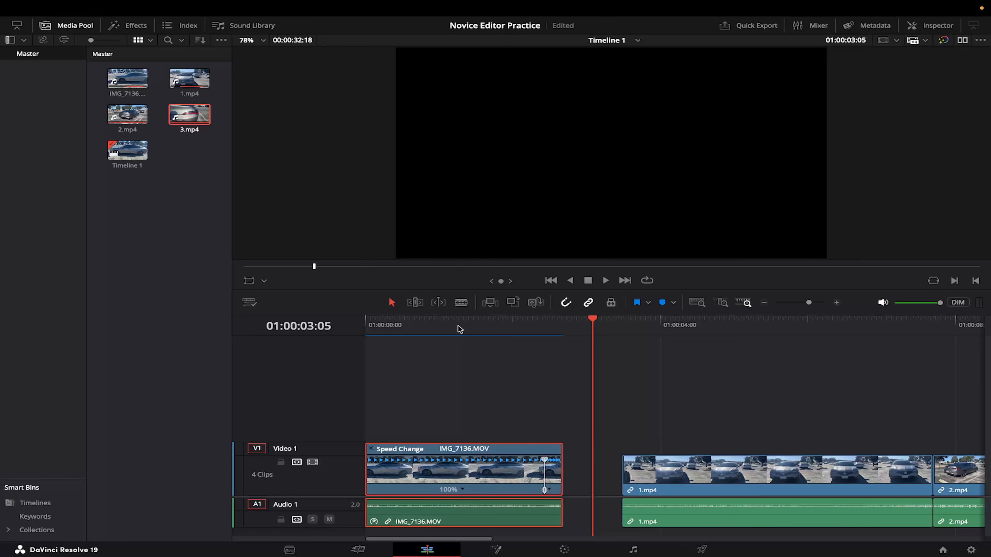
{"action": "left_click", "coordinate": [584, 479]}
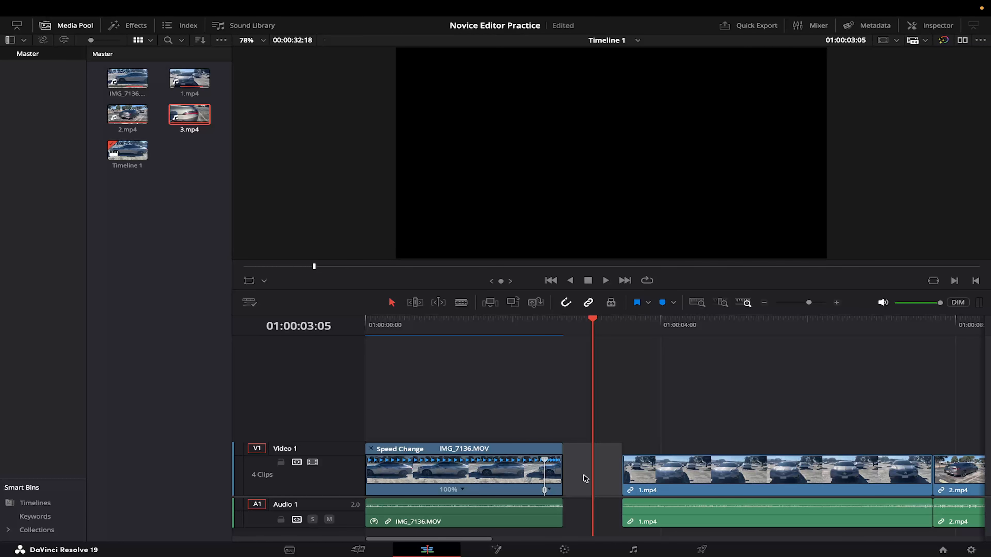
{"action": "key", "text": "Delete"}
Show the retime controls on 1.mp4 and add a speed point at 01:00:03:56.
{"action": "left_click_drag", "start_coordinate": [614, 330], "coordinate": [655, 338]}
{"action": "left_click", "coordinate": [705, 472]}
{"action": "key", "text": "super+r"}
{"action": "left_click", "coordinate": [725, 489]}
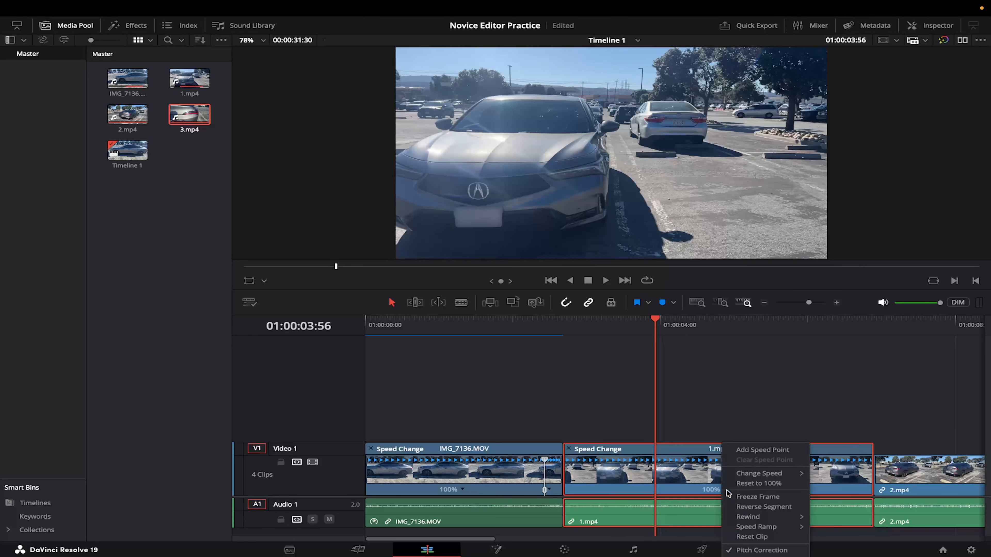
{"action": "left_click", "coordinate": [784, 450]}
Set the opening segment of 1.mp4, before its speed point, to 400% speed.
{"action": "left_click", "coordinate": [618, 490]}
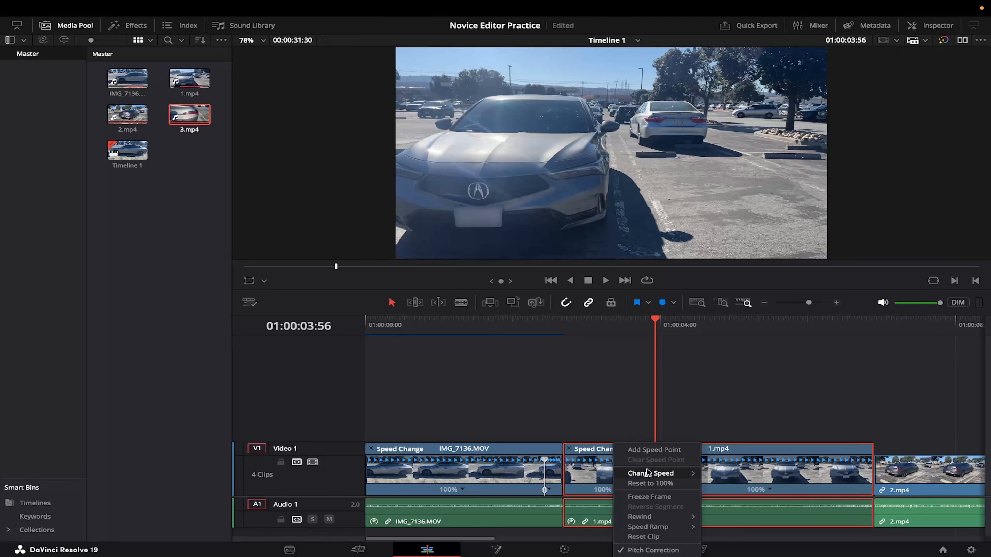
{"action": "mouse_move", "coordinate": [691, 475]}
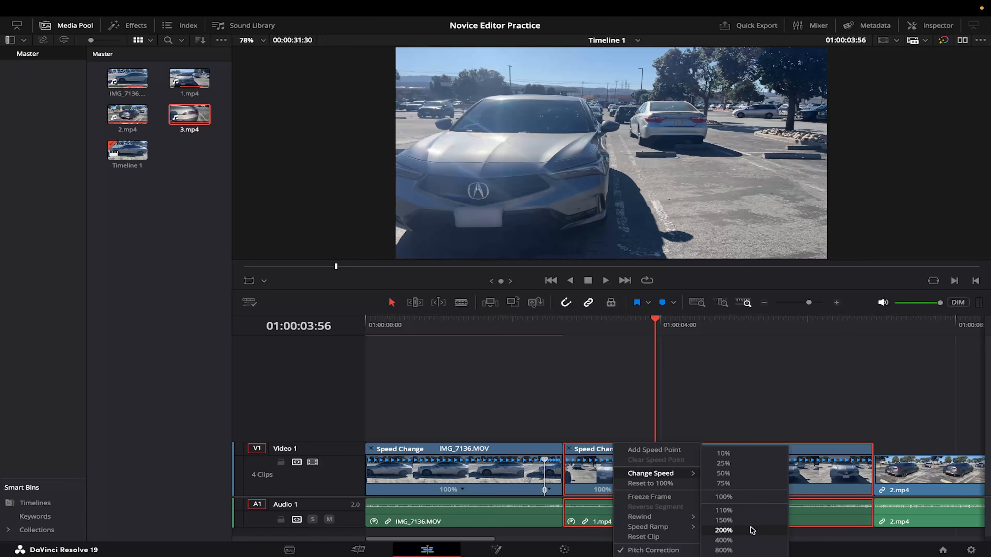
{"action": "left_click", "coordinate": [733, 540]}
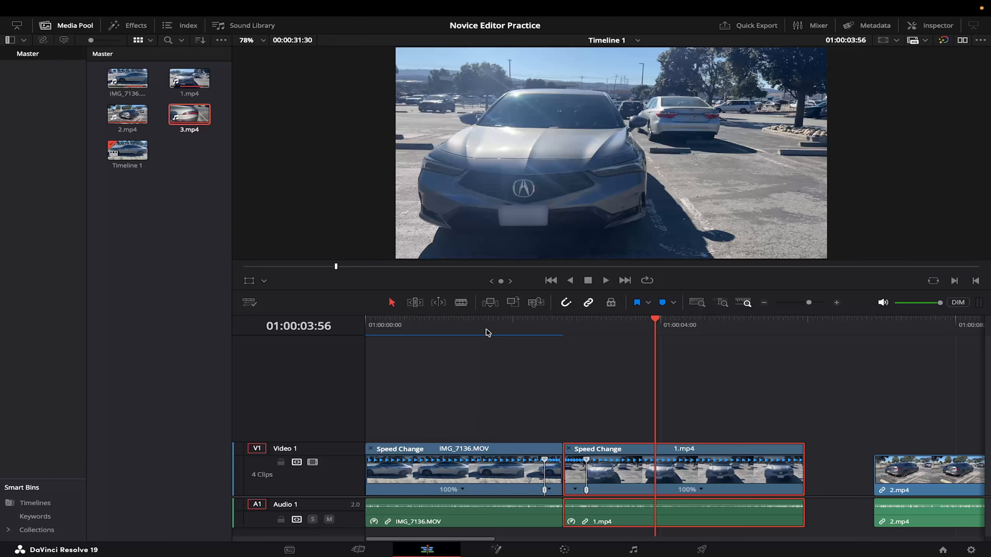
Play back the transition from IMG_7136.MOV into 1.mp4 and delete the gap before 2.mp4.
{"action": "left_click", "coordinate": [469, 323]}
{"action": "key", "text": "space"}
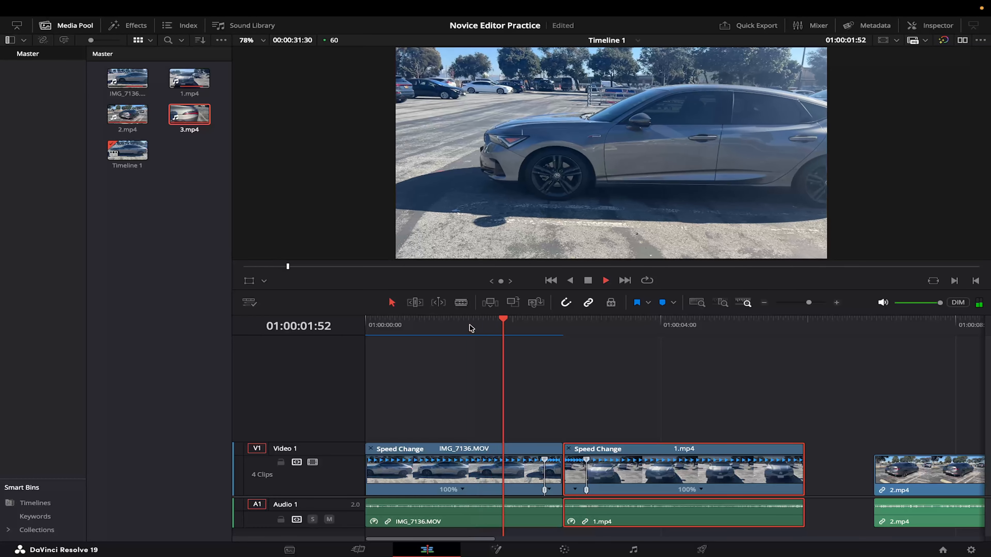
{"action": "key", "text": "space"}
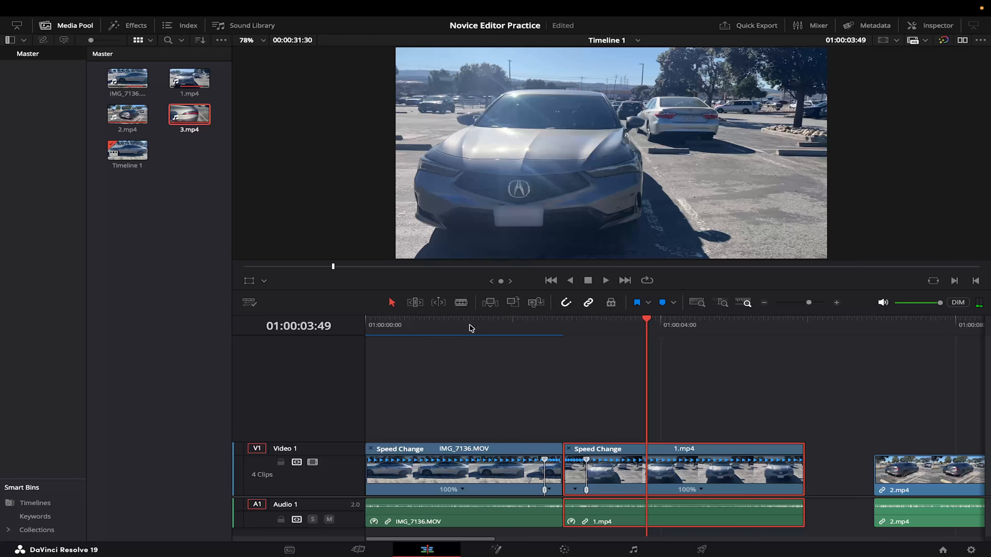
{"action": "scroll", "coordinate": [773, 389], "scroll_direction": "right", "scroll_amount": 2}
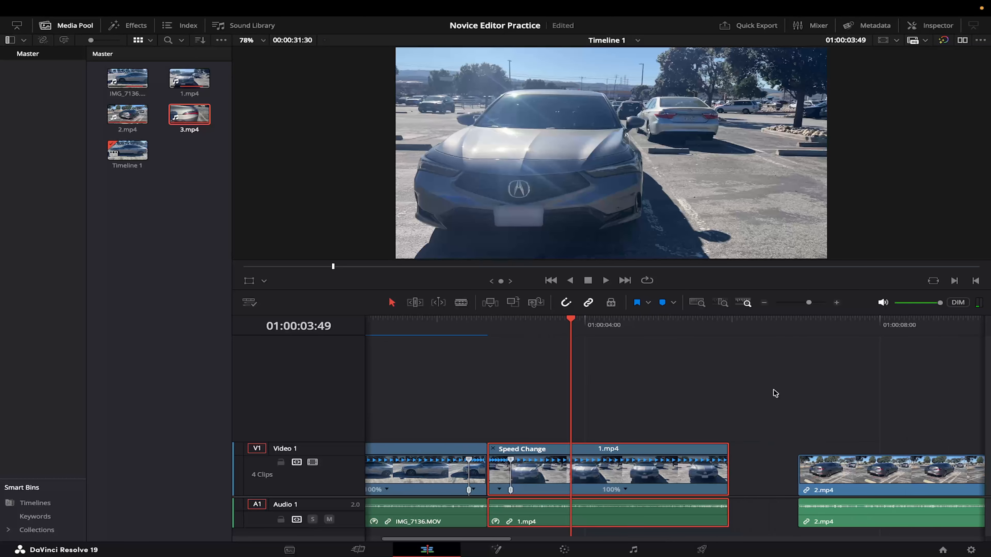
{"action": "left_click", "coordinate": [772, 483]}
{"action": "key", "text": "BackSpace"}
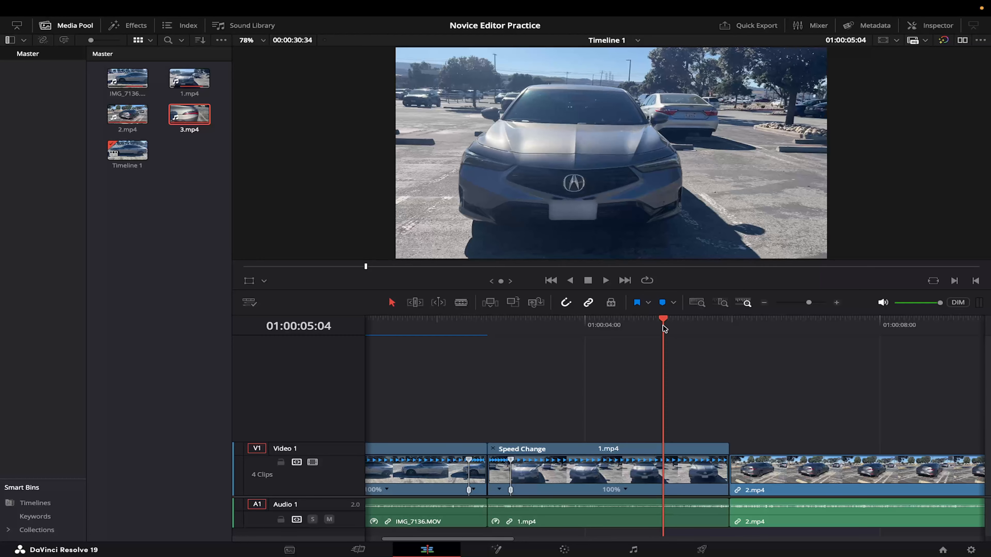
Add a second speed point to 1.mp4 at 01:00:05:02 and set the clip's final segment to 400% speed.
{"action": "left_click", "coordinate": [661, 325]}
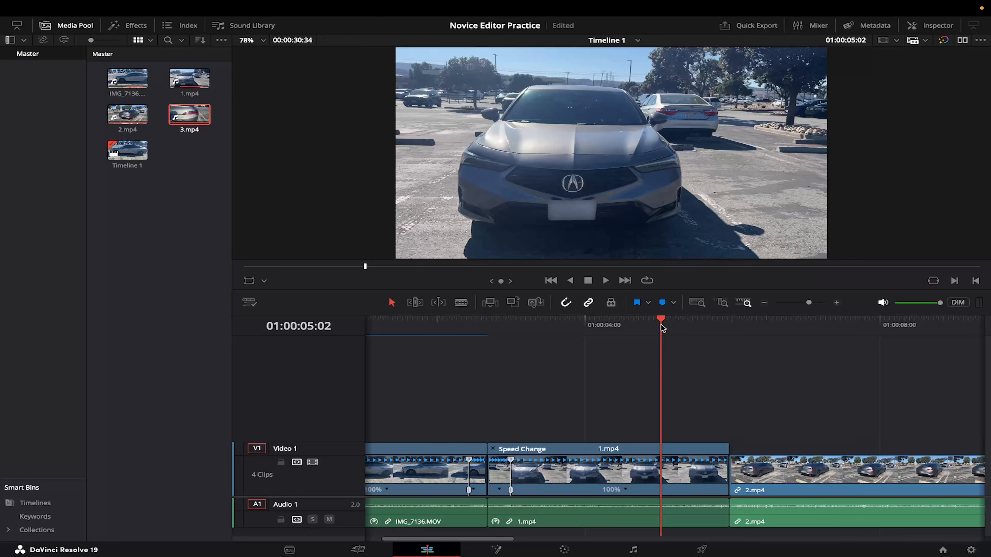
{"action": "left_click", "coordinate": [625, 490]}
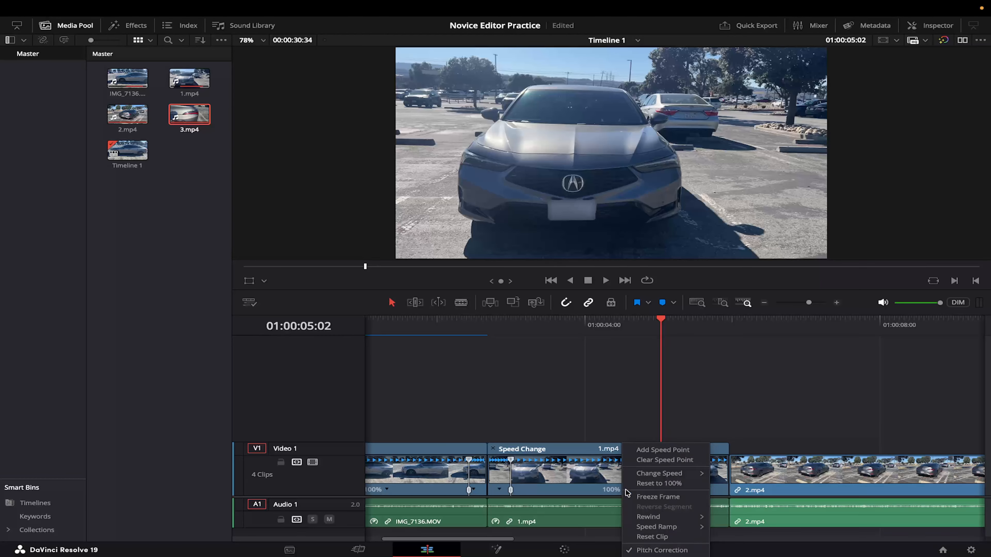
{"action": "left_click", "coordinate": [662, 450]}
{"action": "left_click", "coordinate": [700, 490]}
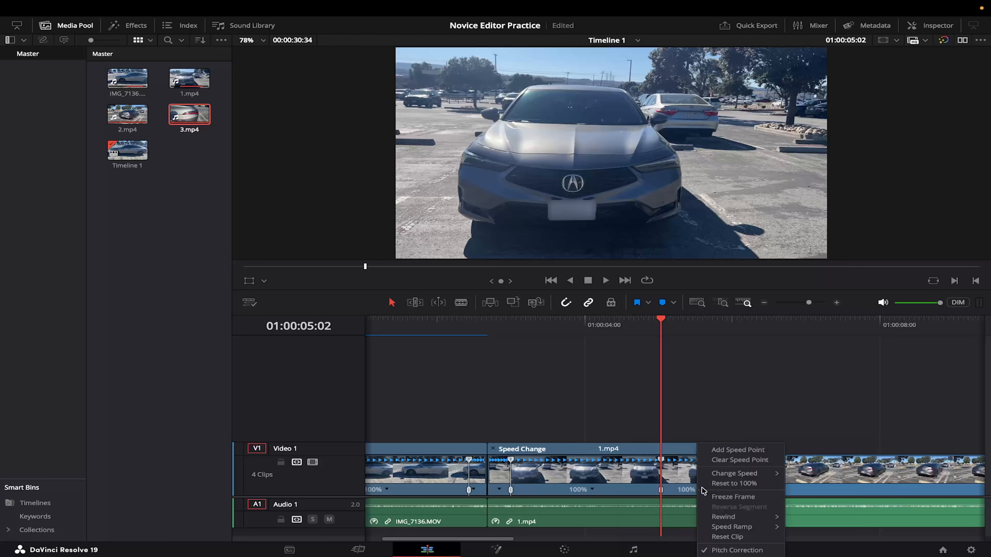
{"action": "mouse_move", "coordinate": [743, 473]}
{"action": "left_click", "coordinate": [805, 537]}
Place the playhead at 01:00:06:10 and show the retime controls on 2.mp4.
{"action": "left_click", "coordinate": [745, 339]}
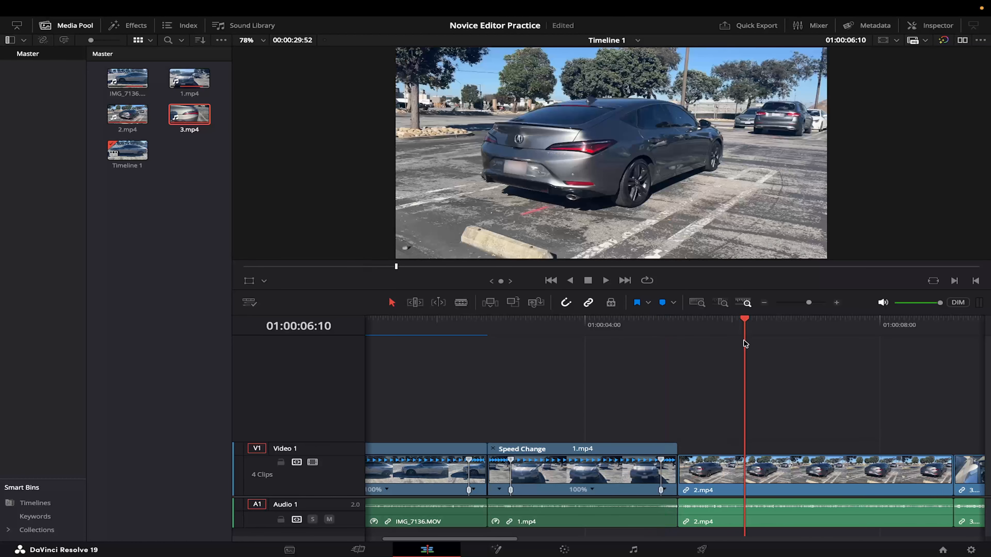
{"action": "left_click", "coordinate": [776, 477]}
{"action": "key", "text": "ctrl+r"}
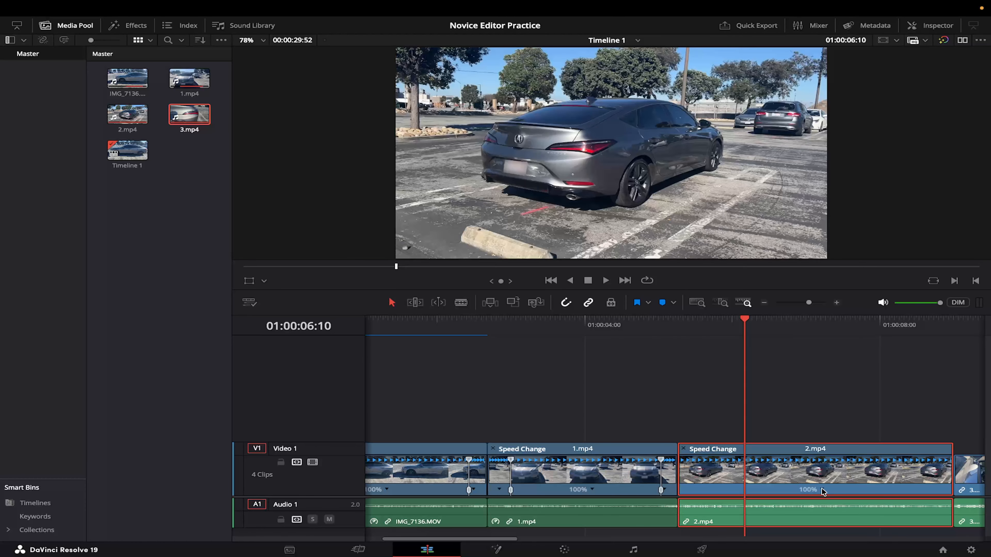
Try setting the whole 2.mp4 clip to 400% speed and undo the change.
{"action": "left_click", "coordinate": [822, 490]}
{"action": "mouse_move", "coordinate": [885, 473]}
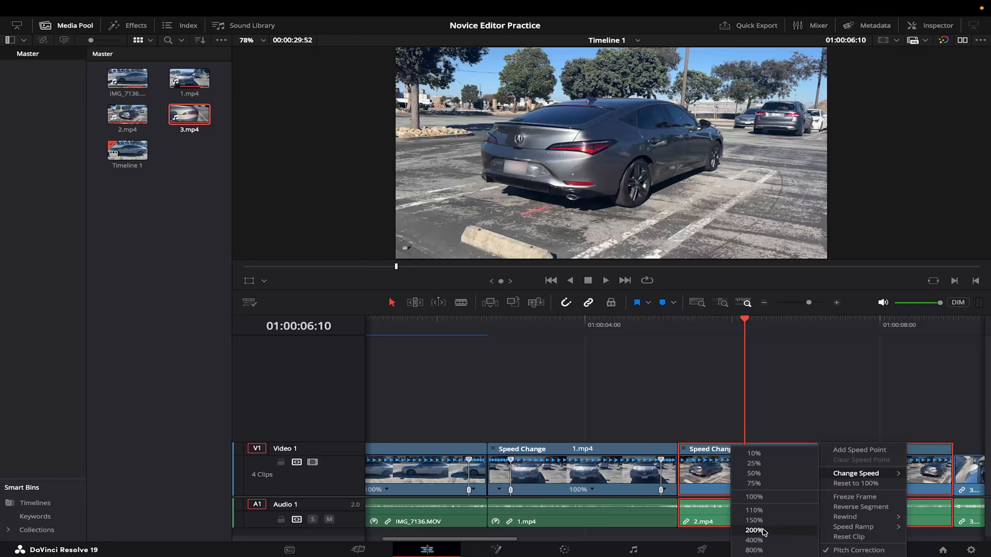
{"action": "left_click", "coordinate": [754, 540]}
{"action": "key", "text": "ctrl+z"}
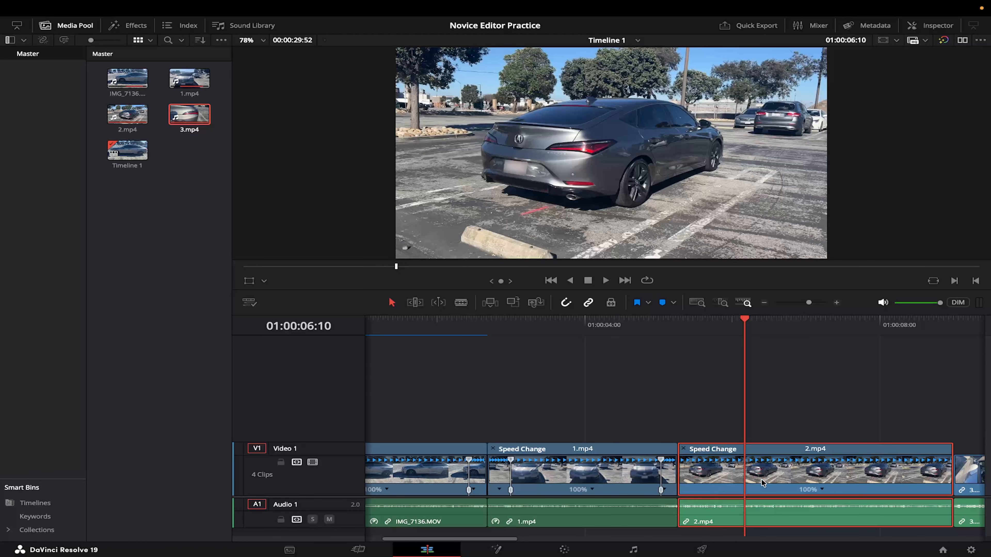
Add a speed point to 2.mp4 at 01:00:06:10 and set the segment before it to 400% speed.
{"action": "left_click", "coordinate": [823, 491]}
{"action": "left_click", "coordinate": [874, 450]}
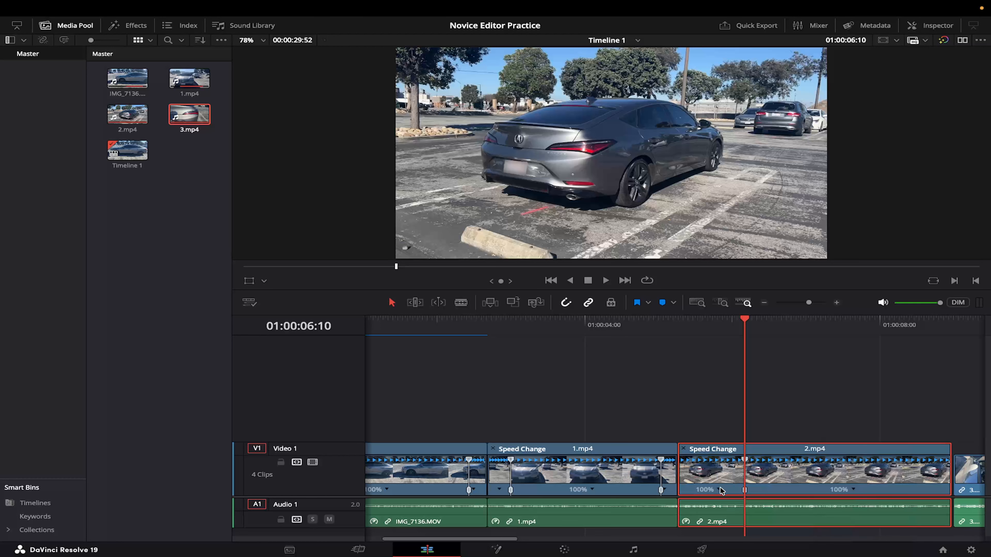
{"action": "left_click", "coordinate": [721, 490]}
{"action": "mouse_move", "coordinate": [752, 473]}
{"action": "left_click", "coordinate": [819, 545]}
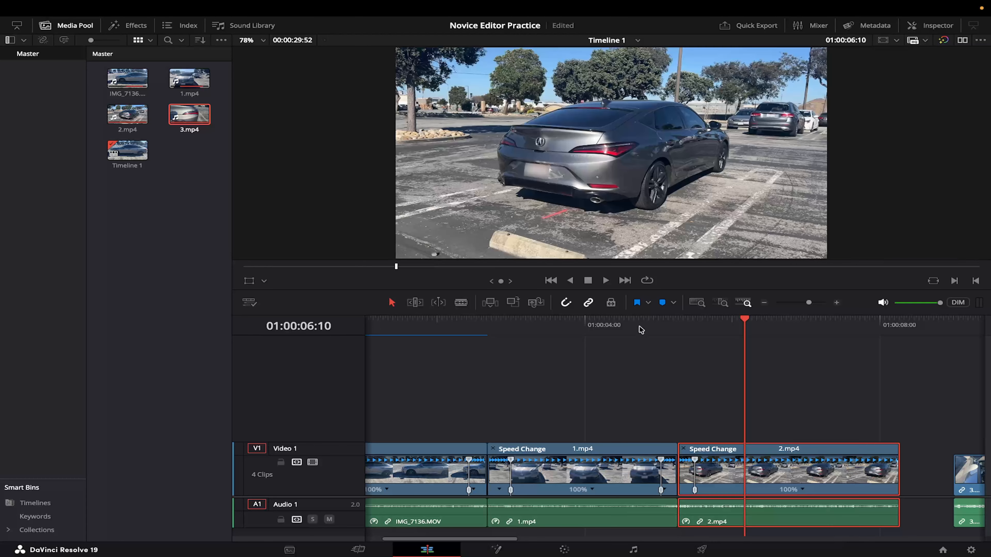
Play back the sped-up transitions between IMG_7136.MOV, 1.mp4 and 2.mp4, and return the playhead to 01:00:02:07.
{"action": "left_click", "coordinate": [618, 327]}
{"action": "key", "text": "space"}
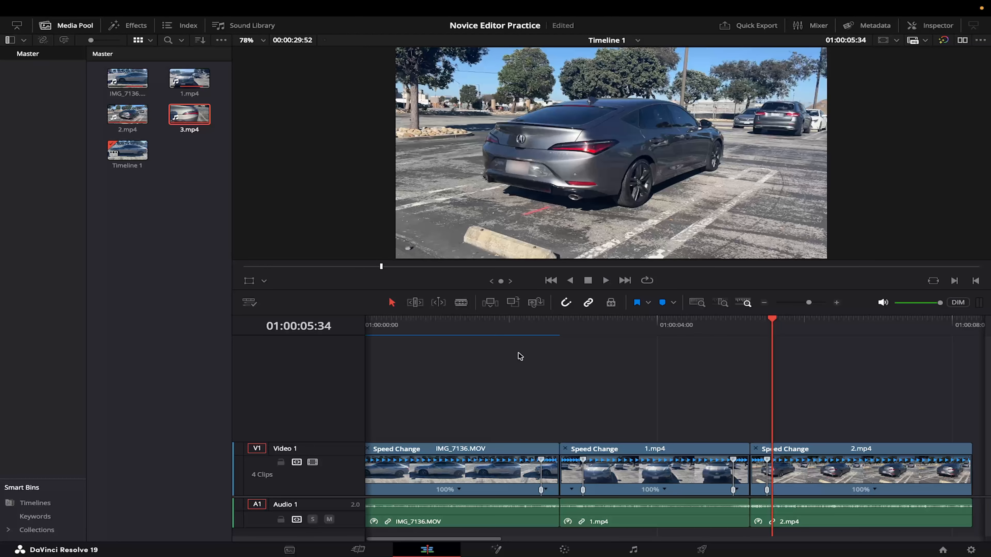
{"action": "left_click", "coordinate": [529, 328]}
{"action": "left_click", "coordinate": [518, 331]}
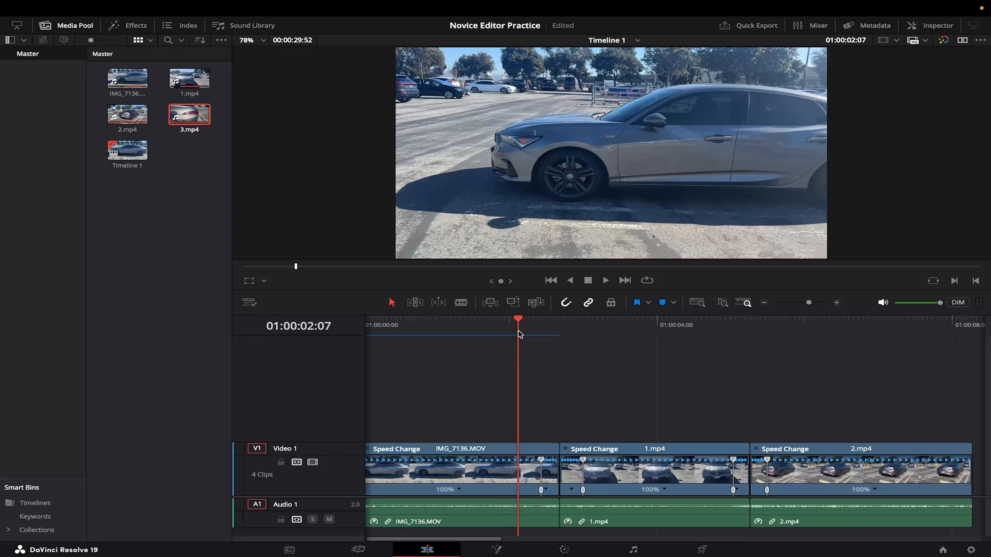
{"action": "key", "text": "space"}
{"action": "key", "text": "space"}
{"action": "left_click", "coordinate": [518, 332]}
Open the Retime Curve for IMG_7136.MOV and smooth its speed point into a Bezier curve.
{"action": "left_click", "coordinate": [508, 478]}
{"action": "right_click", "coordinate": [507, 478]}
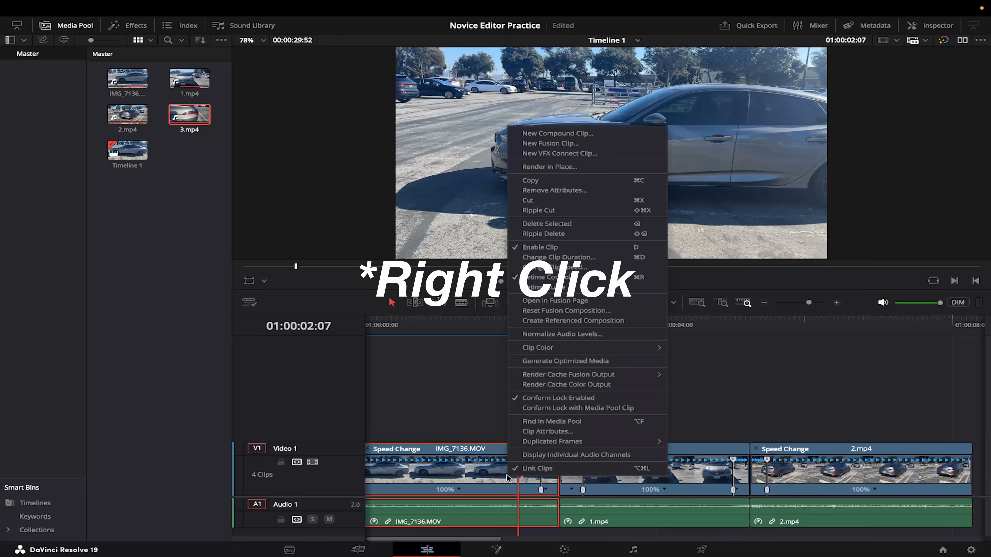
{"action": "left_click", "coordinate": [599, 289]}
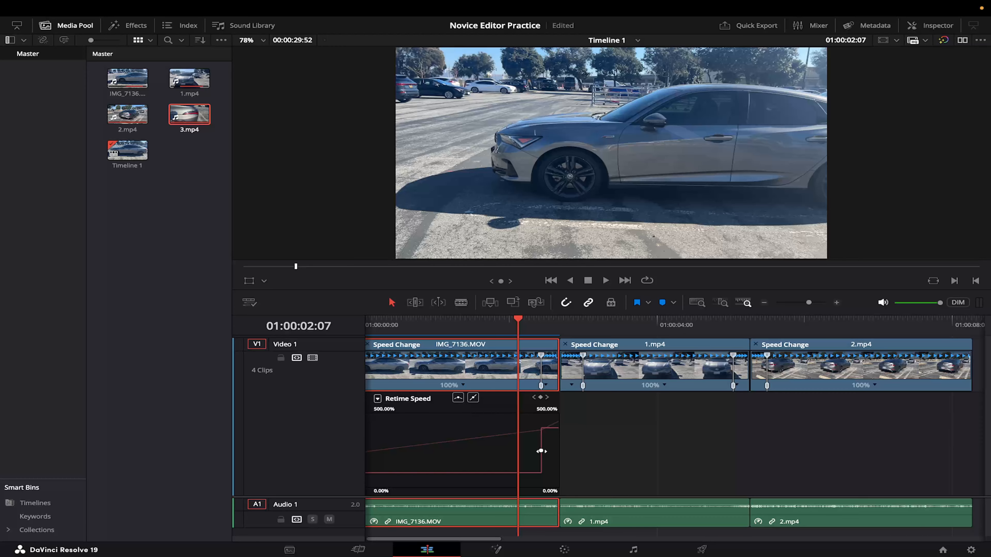
{"action": "left_click", "coordinate": [472, 398]}
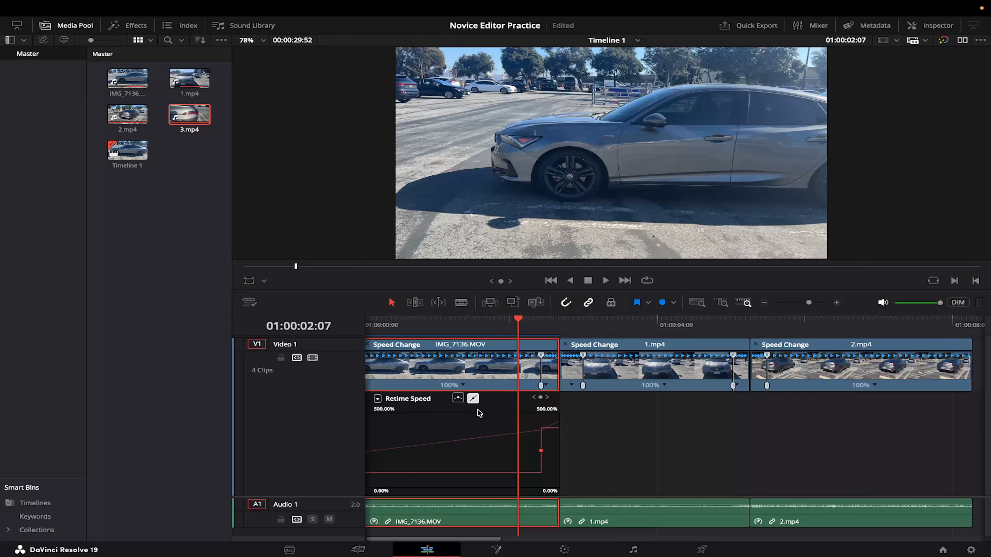
{"action": "left_click", "coordinate": [458, 398]}
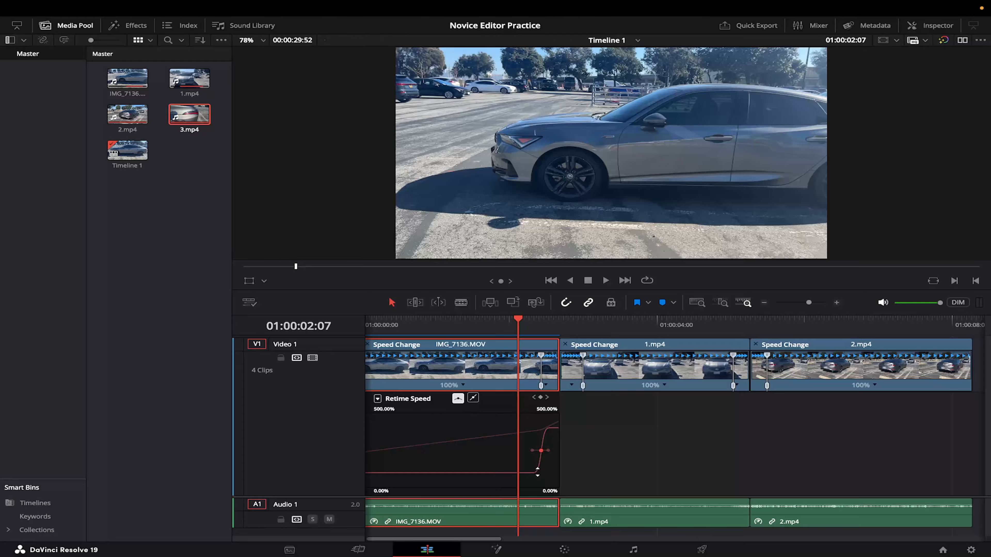
Extend the curve handle before the IMG_7136.MOV speed point for a more gradual acceleration, and preview the transition into 1.mp4.
{"action": "left_click", "coordinate": [511, 328]}
{"action": "key", "text": "space"}
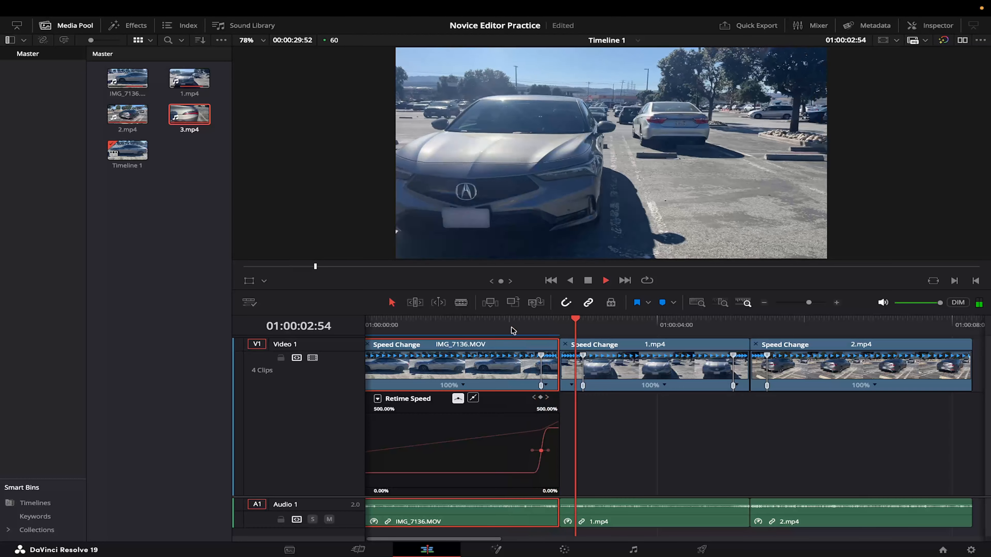
{"action": "left_click", "coordinate": [511, 327]}
{"action": "key", "text": "space"}
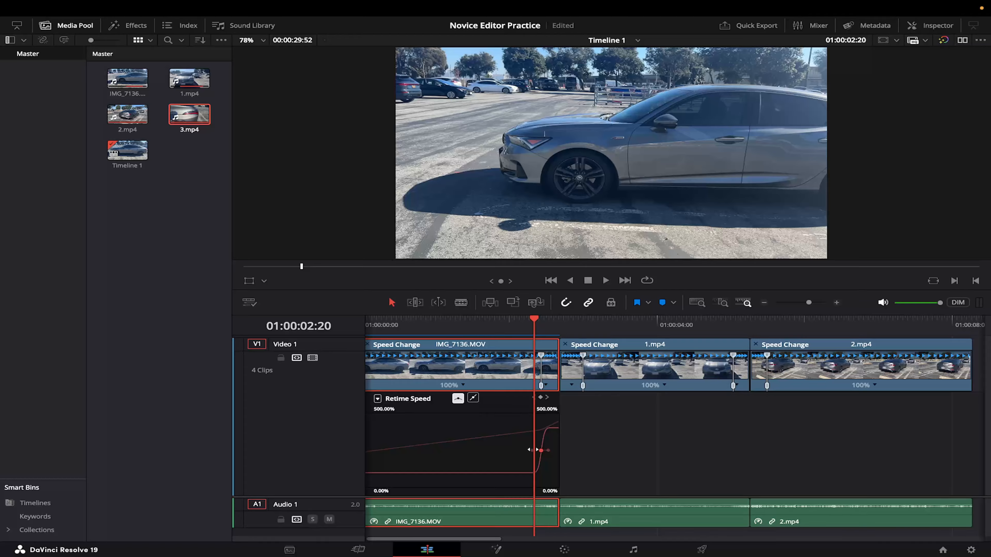
{"action": "left_click_drag", "start_coordinate": [536, 450], "coordinate": [508, 451]}
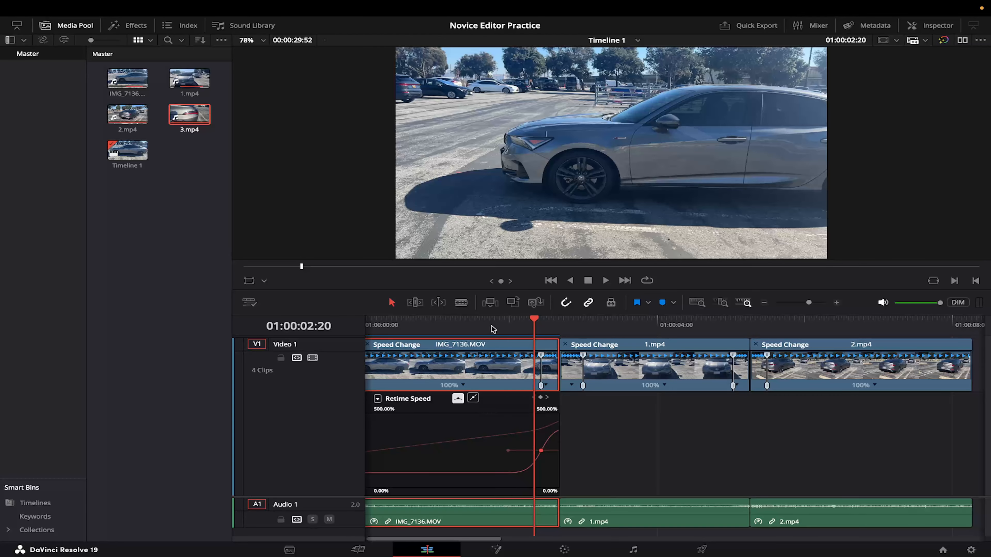
{"action": "left_click", "coordinate": [458, 331]}
{"action": "key", "text": "space"}
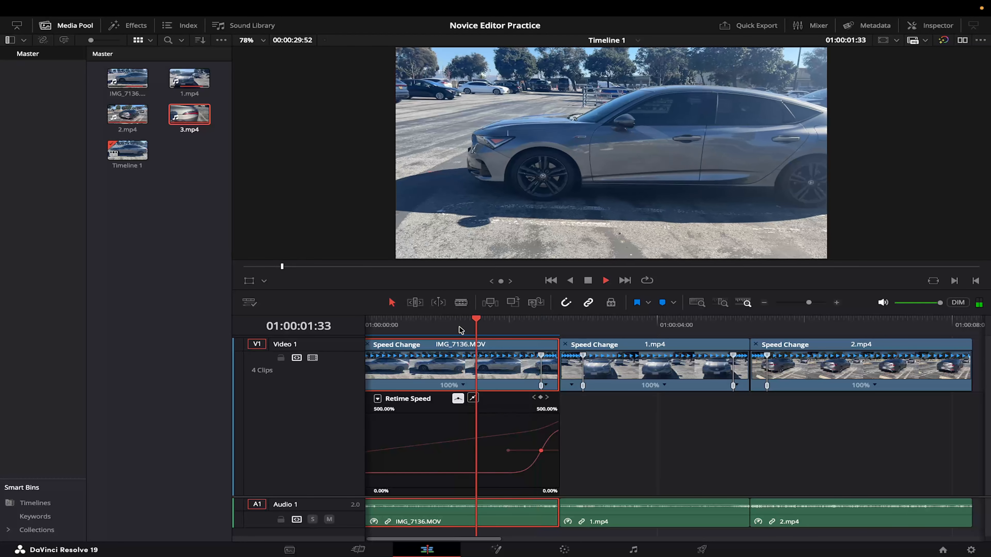
{"action": "key", "text": "space"}
Open the Retime Curve for 1.mp4, smooth both speed points into Bezier curves, and extend their handles for gradual speed changes.
{"action": "left_click", "coordinate": [609, 377]}
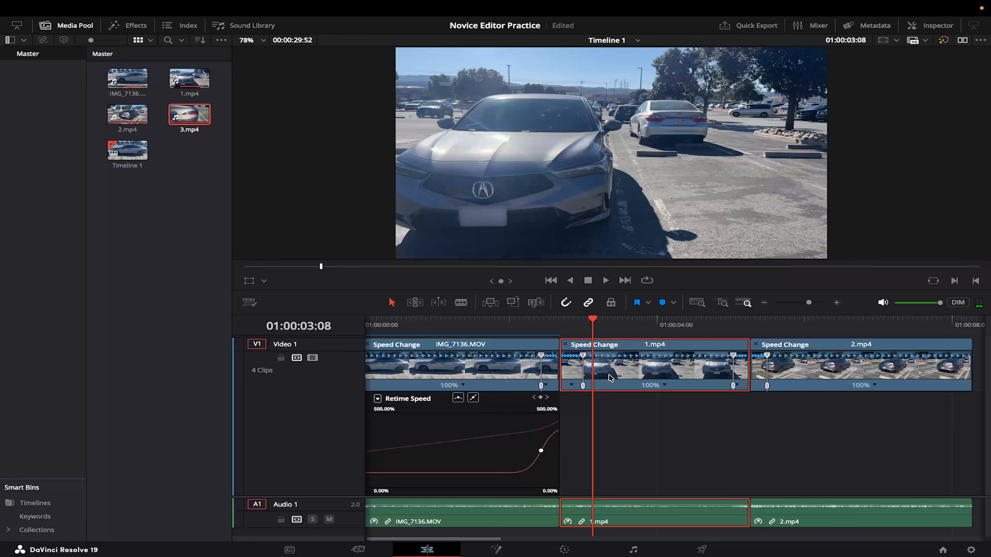
{"action": "right_click", "coordinate": [611, 377]}
{"action": "left_click", "coordinate": [647, 185]}
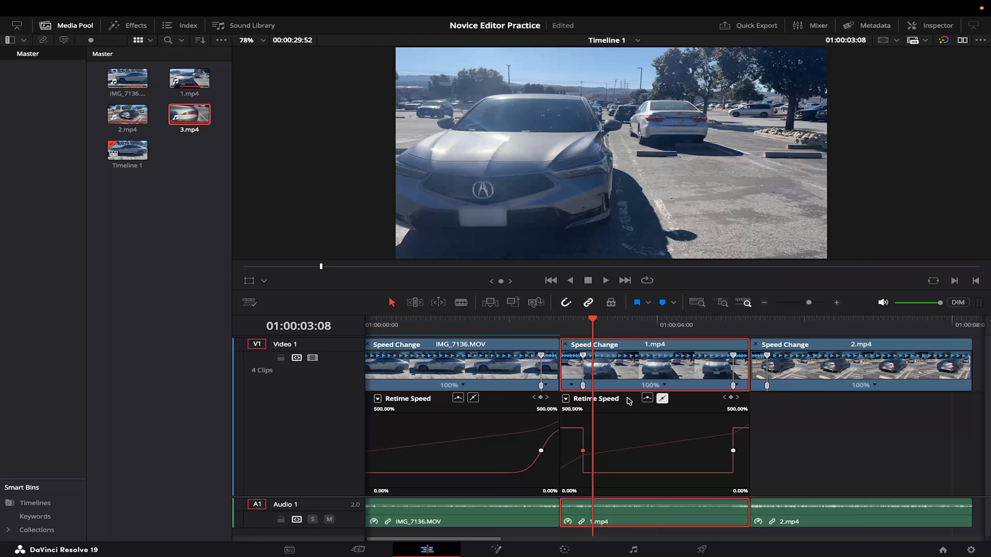
{"action": "left_click_drag", "start_coordinate": [555, 451], "coordinate": [544, 451]}
{"action": "left_click", "coordinate": [733, 451]}
{"action": "left_click", "coordinate": [647, 398]}
{"action": "left_click_drag", "start_coordinate": [721, 451], "coordinate": [695, 450]}
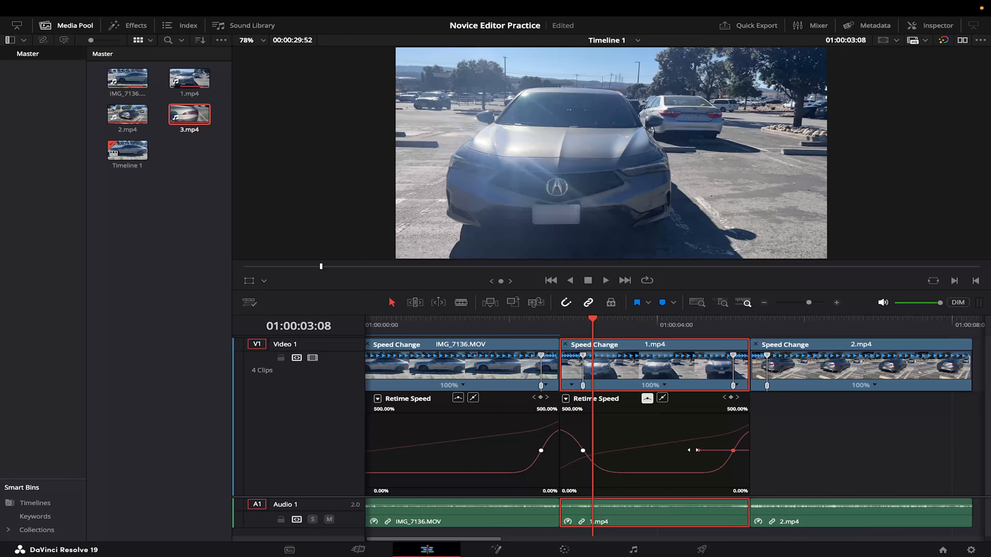
Open the Retime Curve for 2.mp4, smooth its speed point into a Bezier curve, and extend the handle for a gradual slowdown.
{"action": "left_click", "coordinate": [810, 366]}
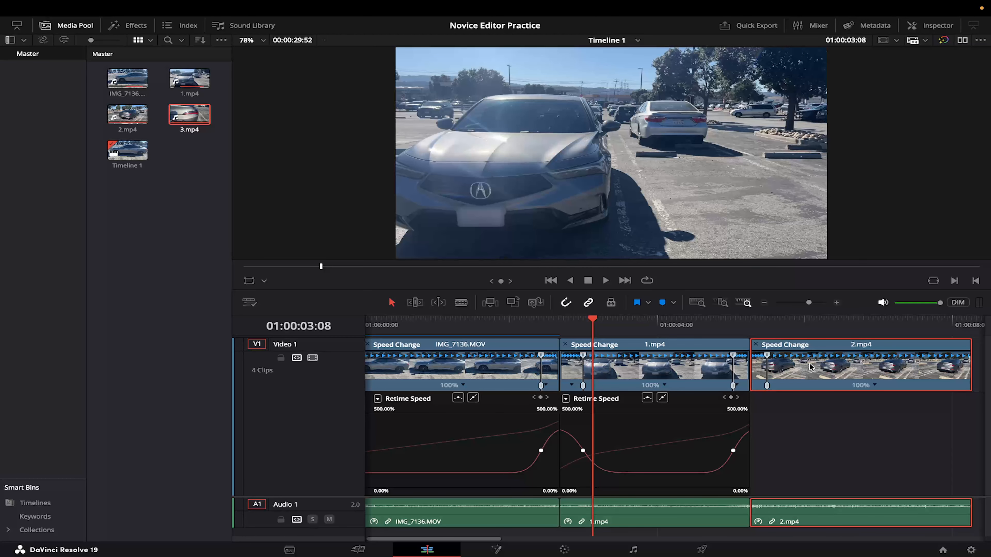
{"action": "right_click", "coordinate": [804, 368]}
{"action": "left_click", "coordinate": [841, 186]}
{"action": "left_click", "coordinate": [766, 456]}
{"action": "left_click", "coordinate": [853, 399]}
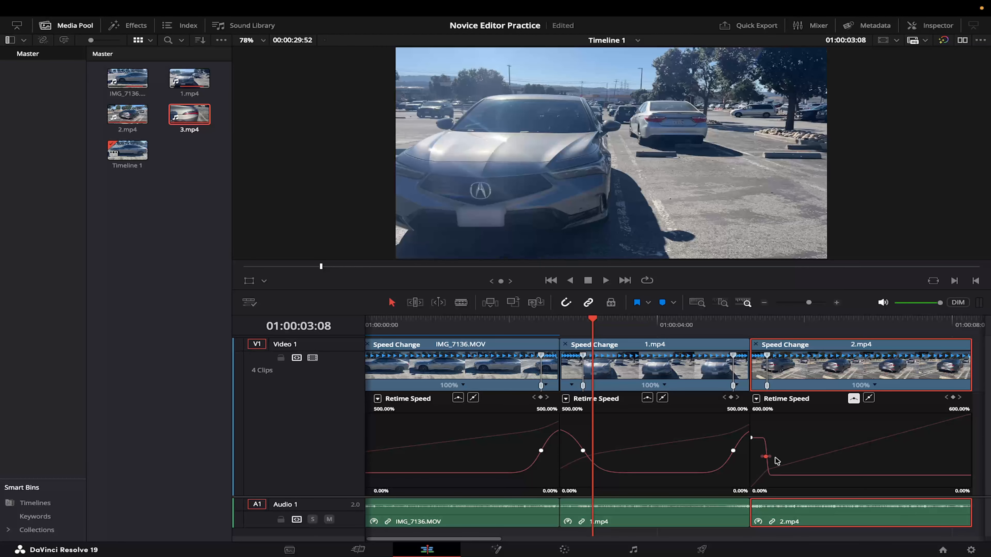
{"action": "left_click_drag", "start_coordinate": [773, 457], "coordinate": [805, 461]}
Play back the eased speed ramps across IMG_7136.MOV, 1.mp4 and 2.mp4 from the start of the timeline.
{"action": "scroll", "coordinate": [573, 423], "scroll_direction": "left", "scroll_amount": 1}
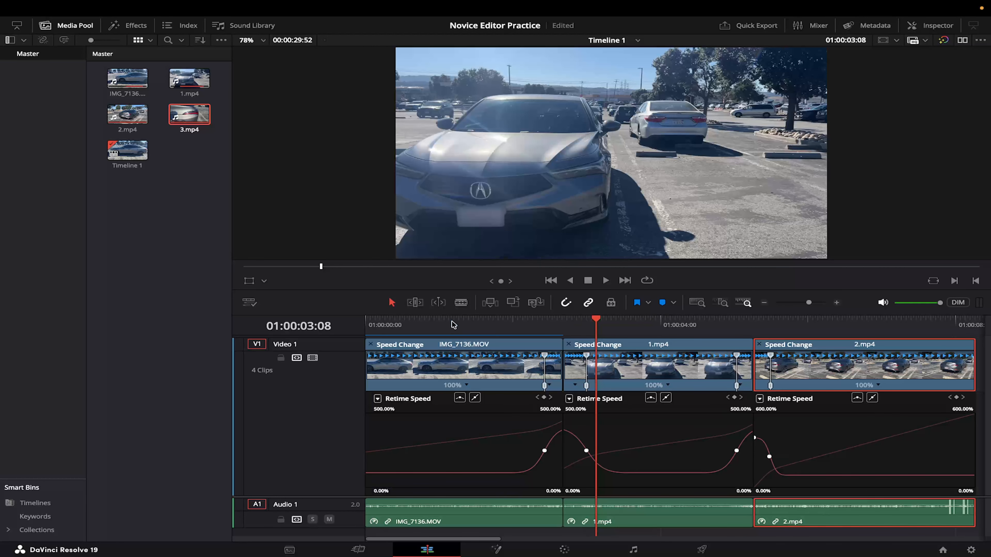
{"action": "left_click", "coordinate": [390, 326]}
{"action": "key", "text": "space"}
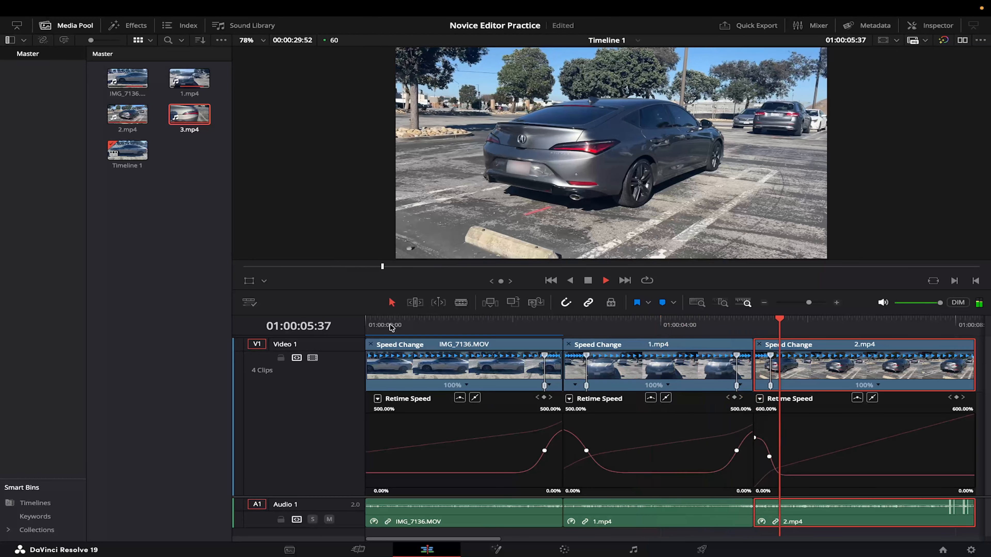
{"action": "key", "text": "space"}
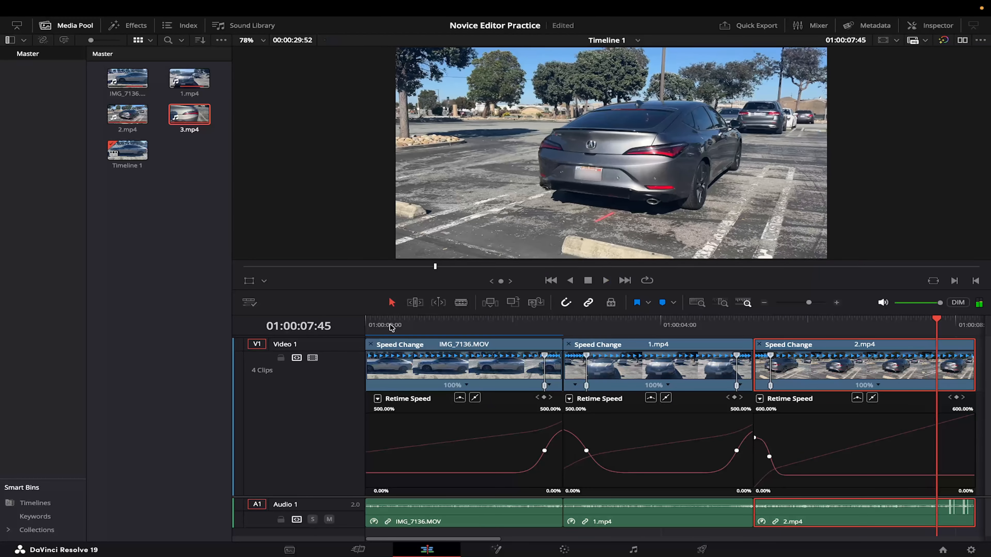
{"action": "left_click", "coordinate": [451, 329]}
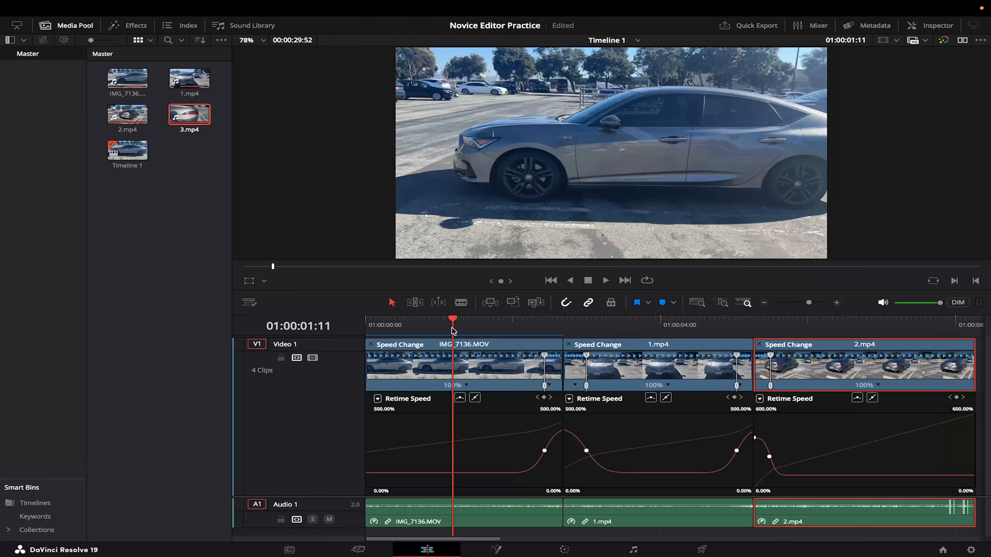
{"action": "key", "text": "space"}
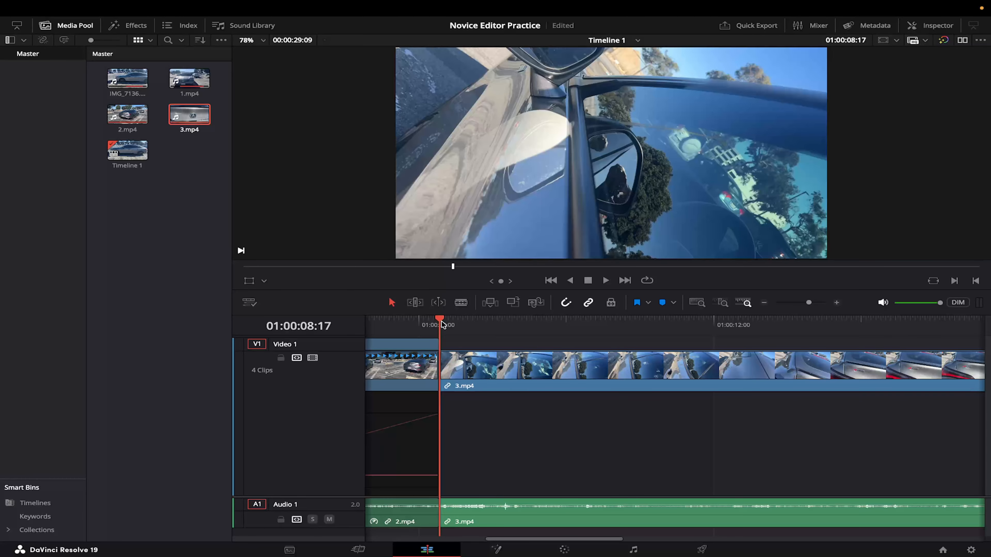
Play through 3.mp4 and review the rear badge and emblem shots to find where its speed should change.
{"action": "key", "text": "space"}
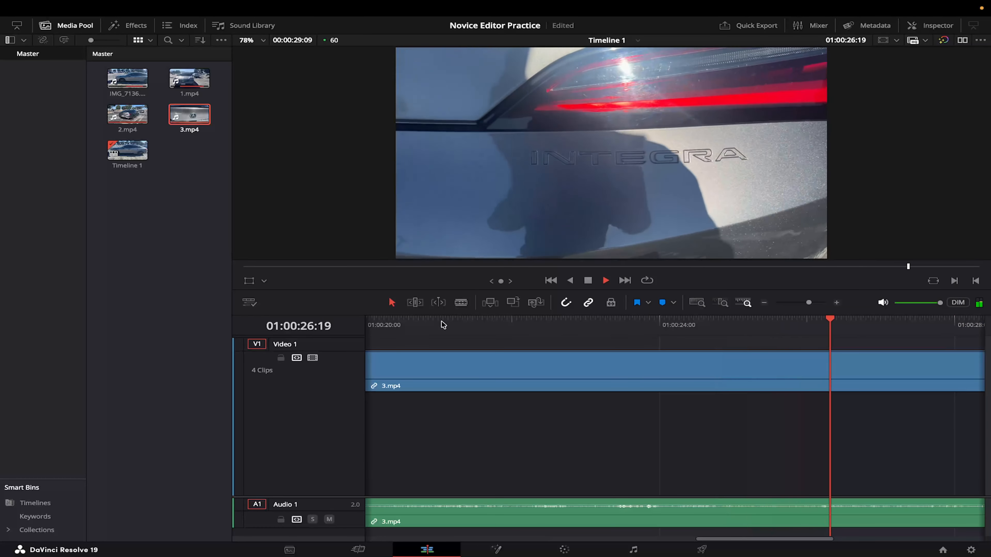
{"action": "key", "text": "space"}
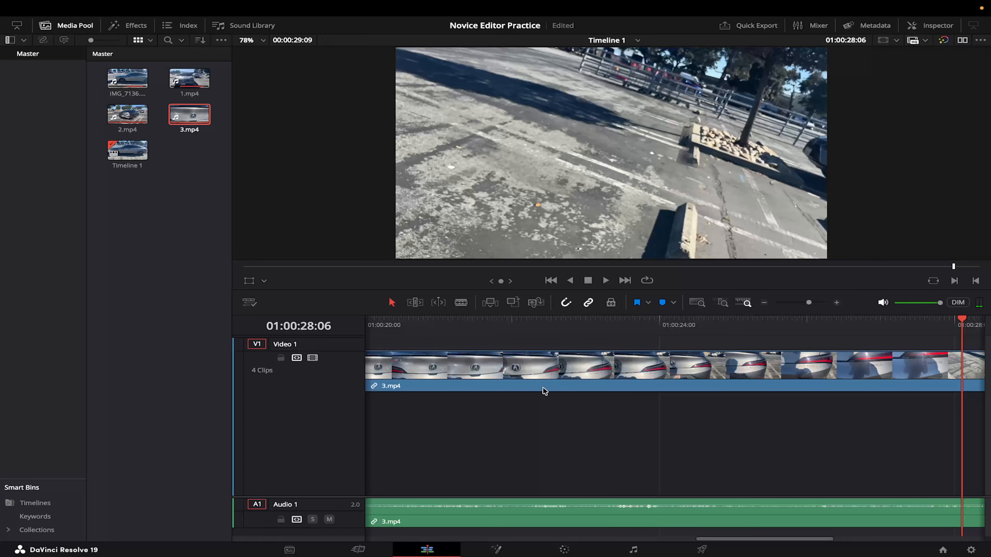
{"action": "scroll", "coordinate": [543, 386], "scroll_direction": "left", "scroll_amount": 3}
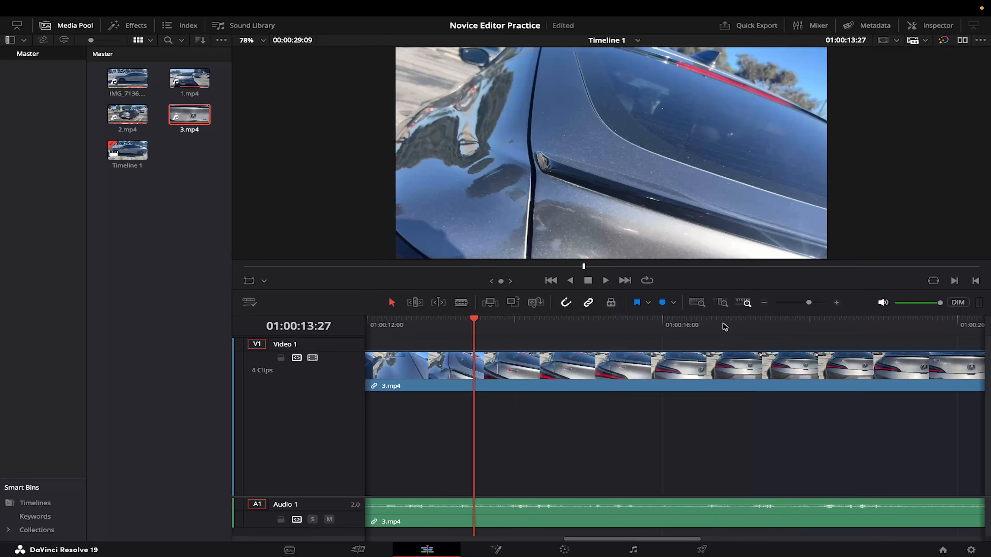
{"action": "left_click", "coordinate": [658, 326]}
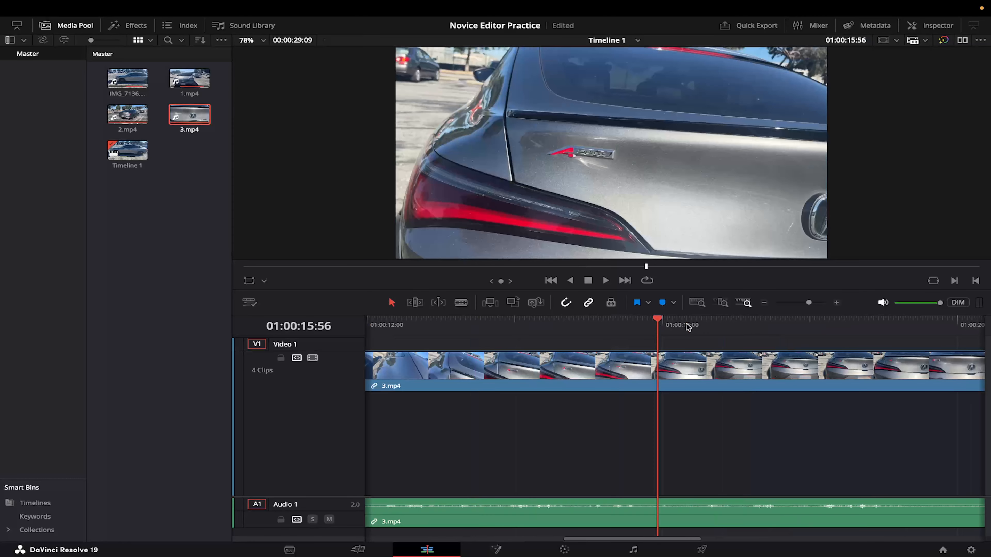
{"action": "left_click", "coordinate": [709, 327]}
{"action": "left_click", "coordinate": [597, 329]}
{"action": "key", "text": "space"}
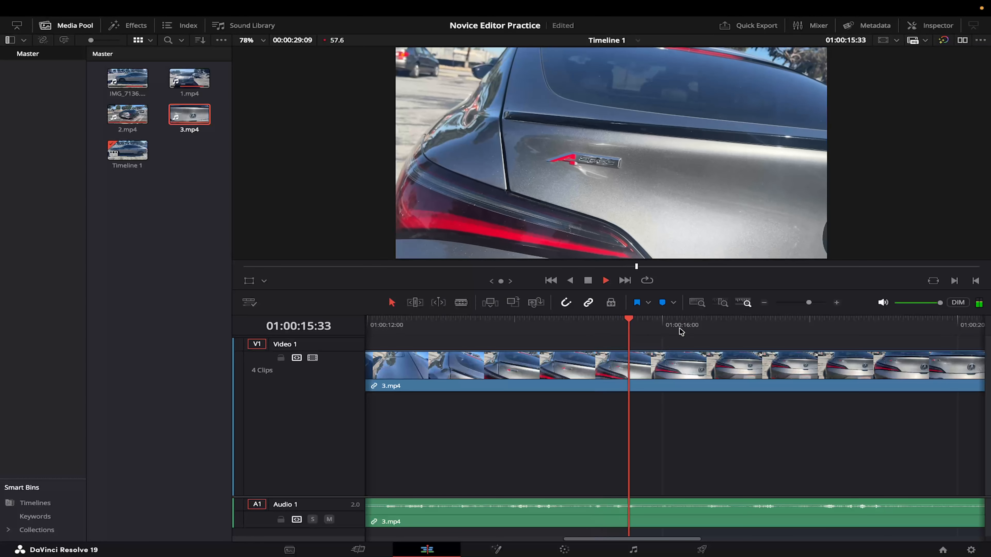
{"action": "key", "text": "space"}
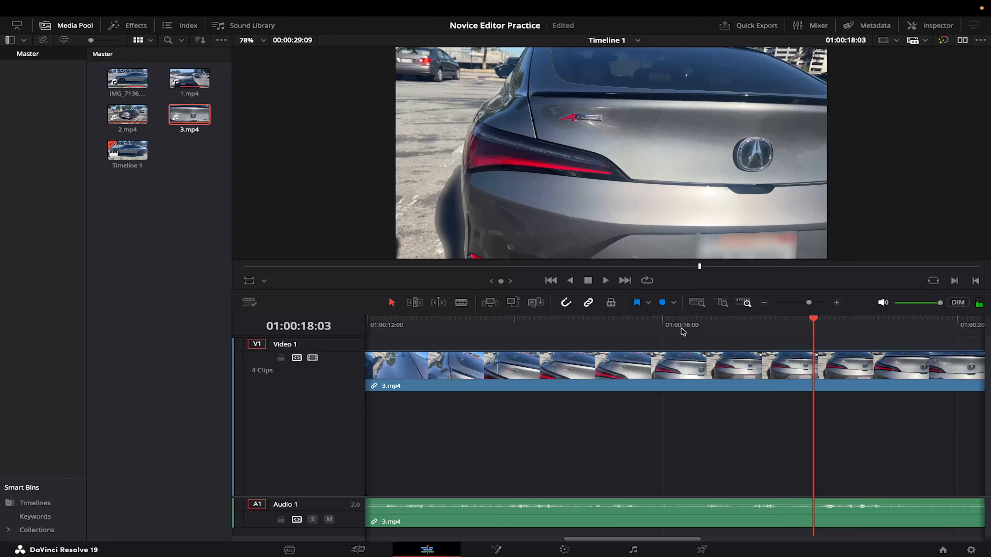
Show the retime controls on 3.mp4, add a speed point at 01:00:17:47, and set the segment before it to 400% speed.
{"action": "left_click", "coordinate": [793, 324]}
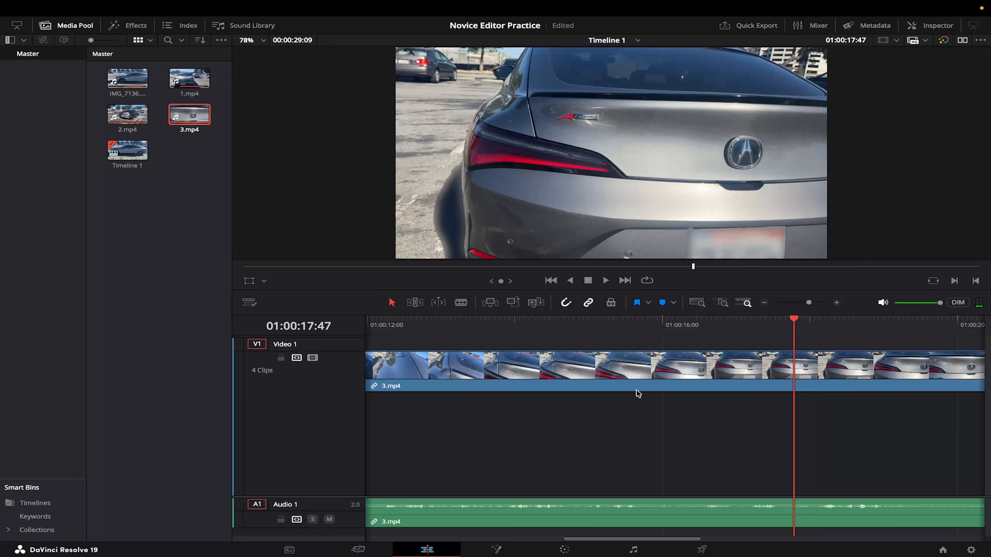
{"action": "scroll", "coordinate": [802, 393], "scroll_direction": "left", "scroll_amount": 10}
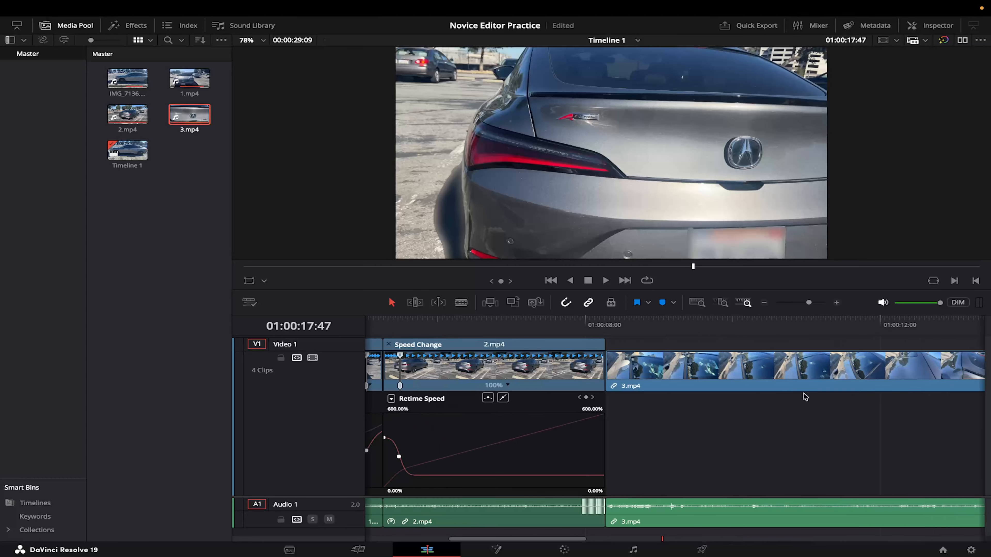
{"action": "scroll", "coordinate": [803, 394], "scroll_direction": "right", "scroll_amount": 10}
{"action": "left_click", "coordinate": [798, 373]}
{"action": "key", "text": "super+r"}
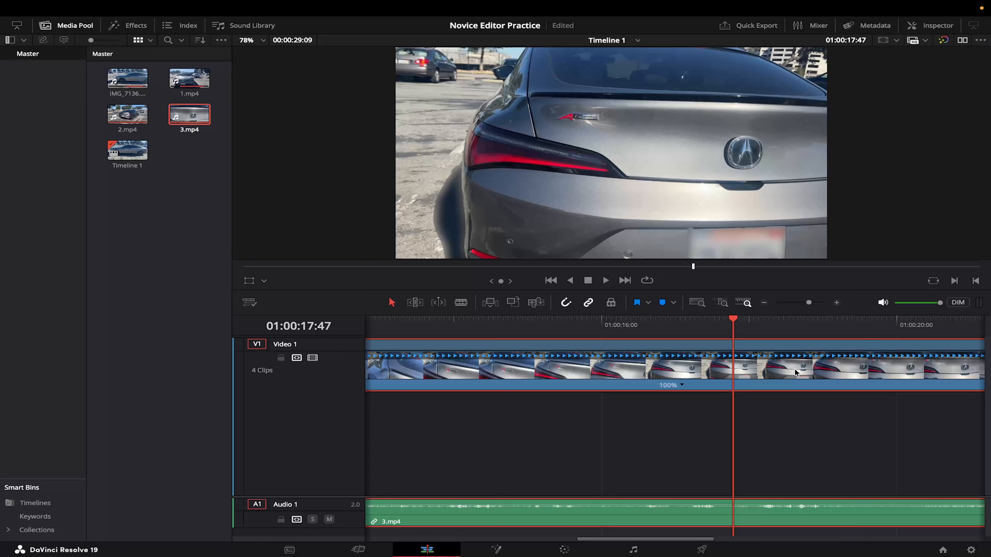
{"action": "left_click", "coordinate": [683, 386]}
{"action": "left_click", "coordinate": [711, 400]}
{"action": "left_click", "coordinate": [559, 386]}
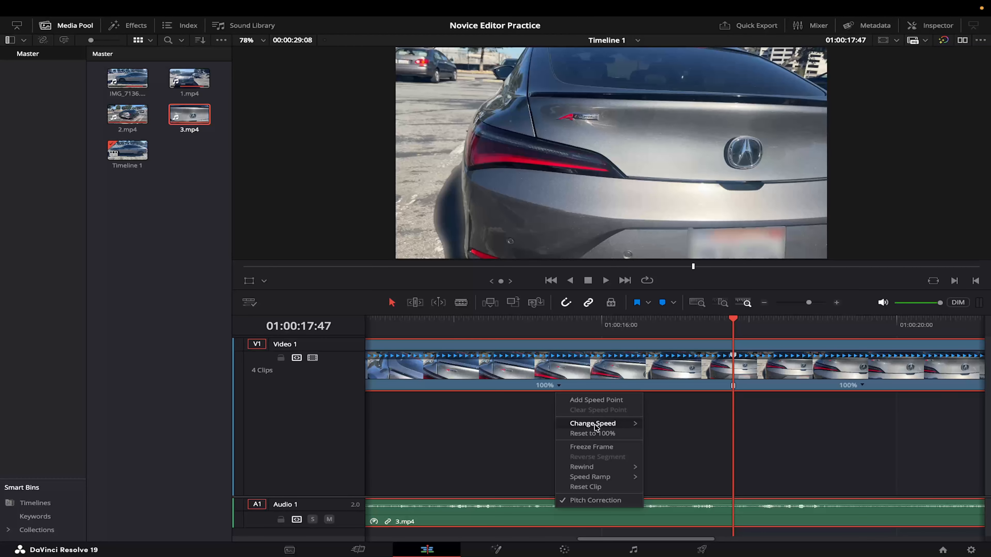
{"action": "mouse_move", "coordinate": [602, 423]}
{"action": "left_click", "coordinate": [676, 510]}
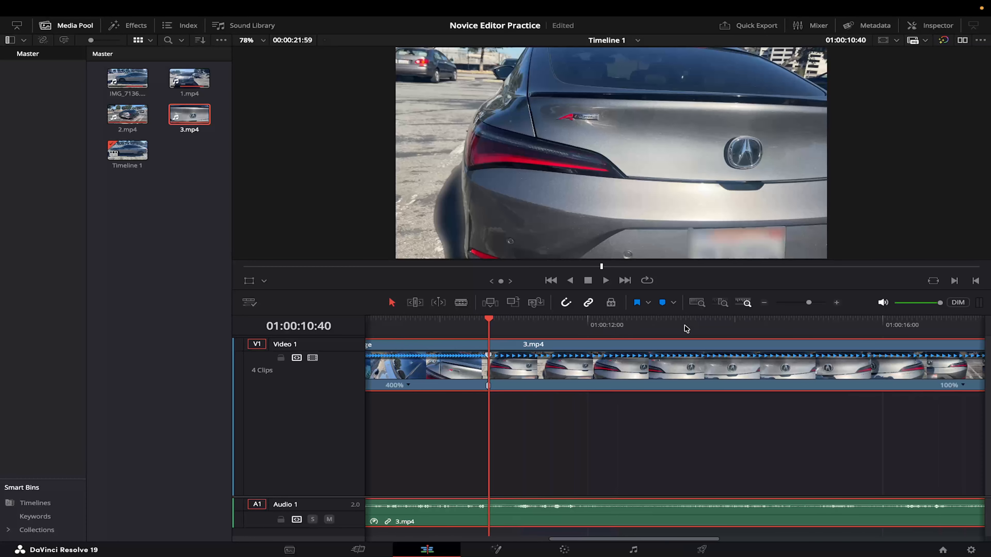
Add a second speed point to 3.mp4 at 01:00:12:46 and set the segment between the two points to 50% speed.
{"action": "left_click", "coordinate": [624, 328]}
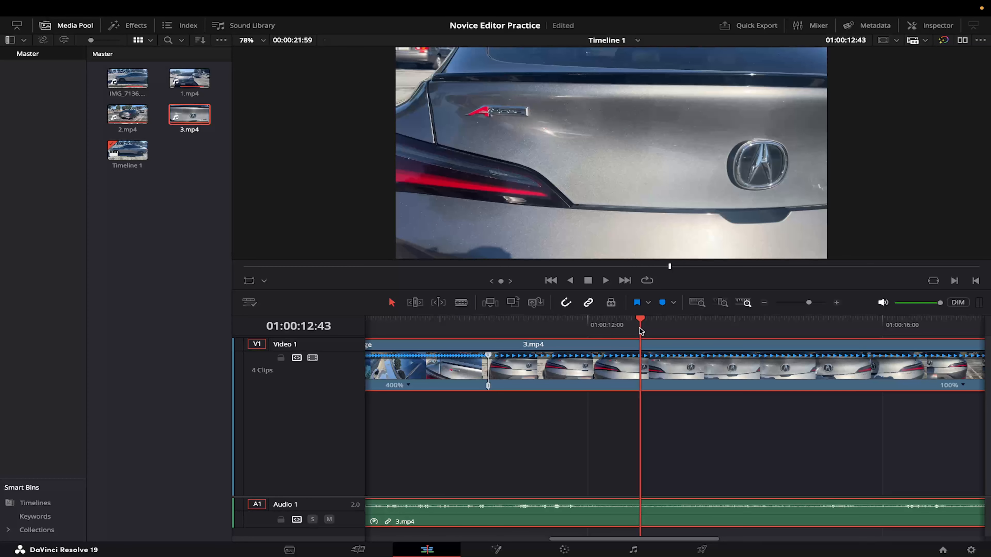
{"action": "left_click_drag", "start_coordinate": [639, 331], "coordinate": [643, 331]}
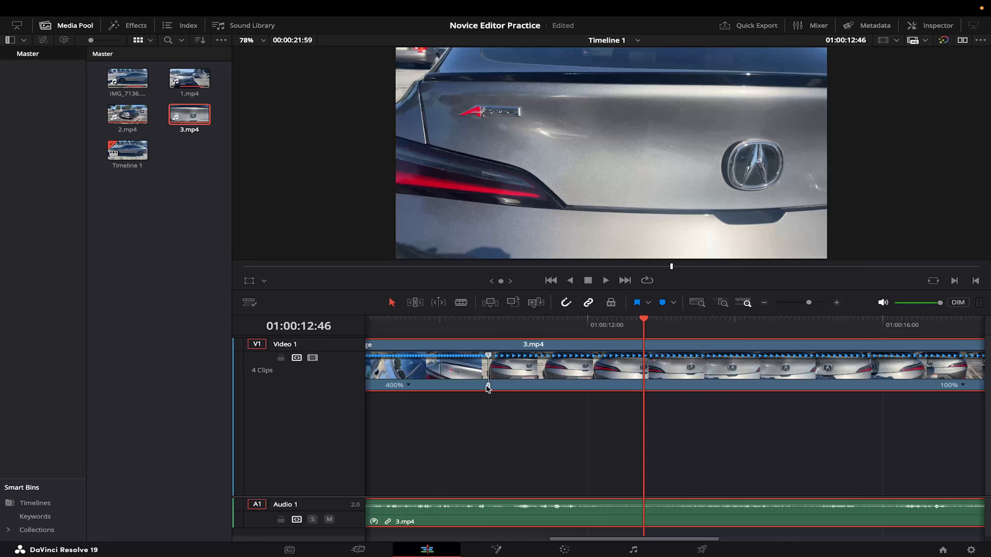
{"action": "left_click", "coordinate": [408, 385]}
{"action": "left_click", "coordinate": [446, 399]}
{"action": "left_click", "coordinate": [572, 385]}
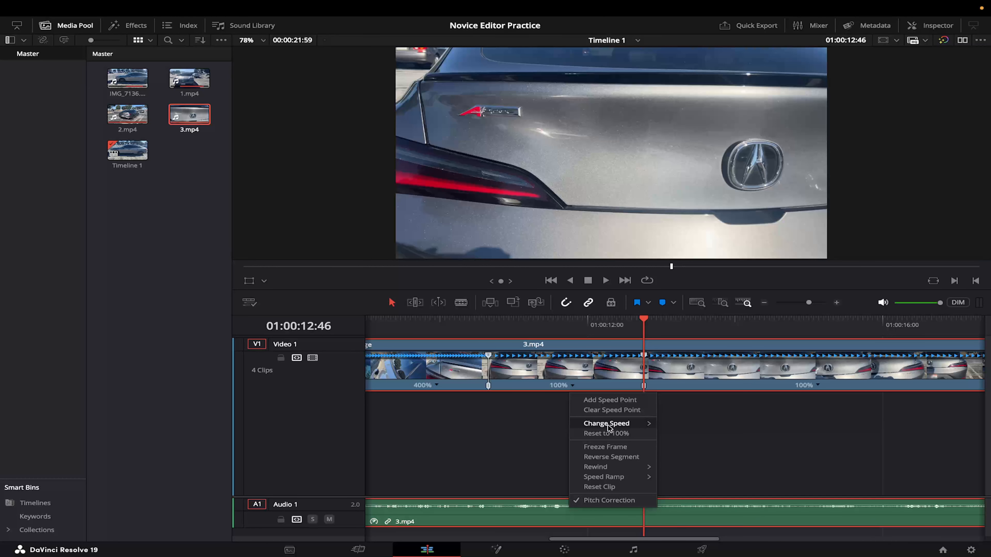
{"action": "mouse_move", "coordinate": [607, 424]}
{"action": "left_click", "coordinate": [687, 447]}
Add a third speed point to 3.mp4 past the 50% segment and set the segment leading up to it to 400% speed.
{"action": "scroll", "coordinate": [816, 341], "scroll_direction": "right", "scroll_amount": 6}
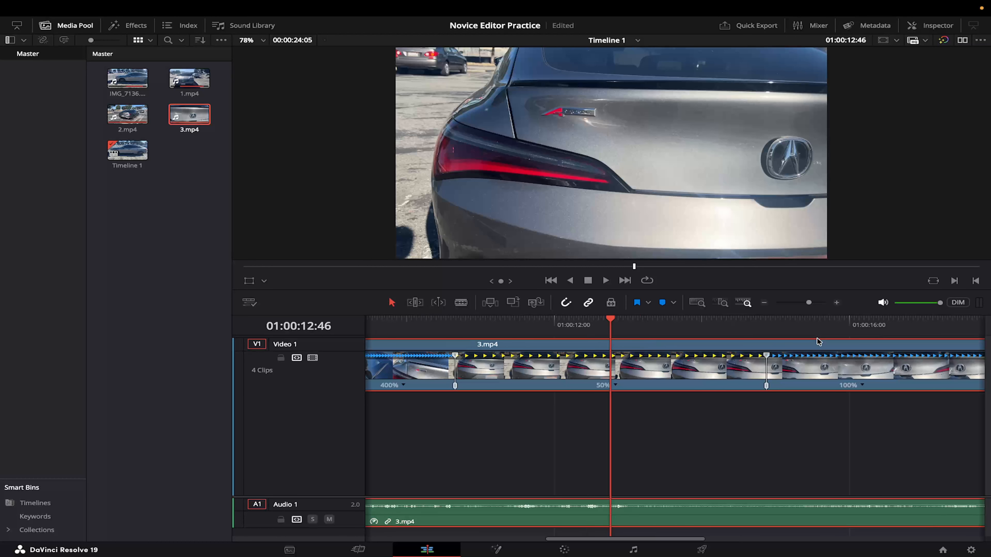
{"action": "left_click", "coordinate": [618, 385]}
{"action": "left_click_drag", "start_coordinate": [812, 326], "coordinate": [871, 326]}
{"action": "left_click", "coordinate": [618, 385]}
{"action": "left_click", "coordinate": [640, 400]}
{"action": "left_click", "coordinate": [709, 385]}
{"action": "left_click", "coordinate": [816, 506]}
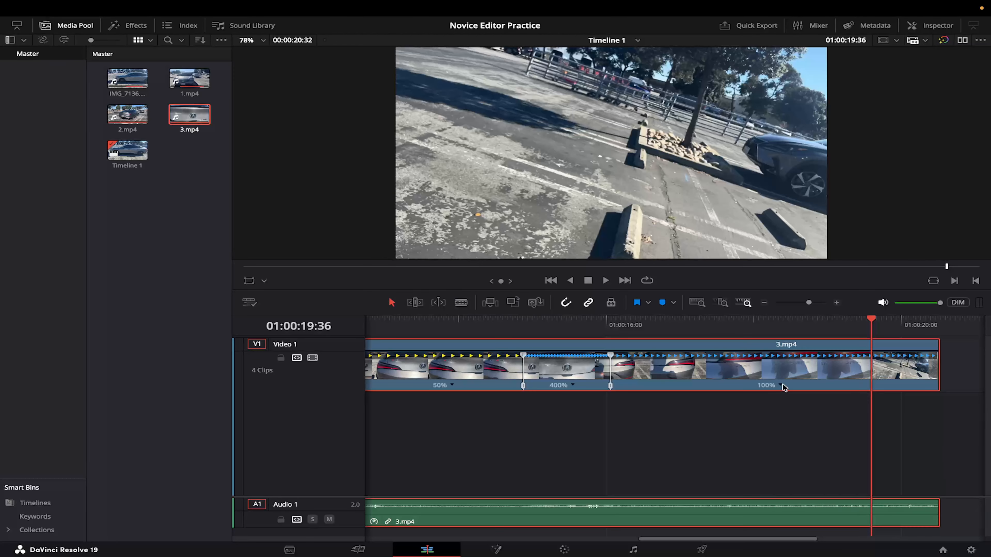
Add a speed point to 3.mp4 at 01:00:18:35 and set the segment before it, showing the INTEGRA lettering, to 50% speed.
{"action": "left_click_drag", "start_coordinate": [774, 323], "coordinate": [797, 323]}
{"action": "left_click", "coordinate": [780, 386]}
{"action": "left_click", "coordinate": [796, 400]}
{"action": "left_click", "coordinate": [709, 385]}
{"action": "mouse_move", "coordinate": [743, 424]}
{"action": "left_click", "coordinate": [811, 445]}
Set the final segment of 3.mp4 to 400% speed.
{"action": "scroll", "coordinate": [811, 367], "scroll_direction": "right", "scroll_amount": 5}
{"action": "left_click", "coordinate": [874, 385]}
{"action": "mouse_move", "coordinate": [909, 424]}
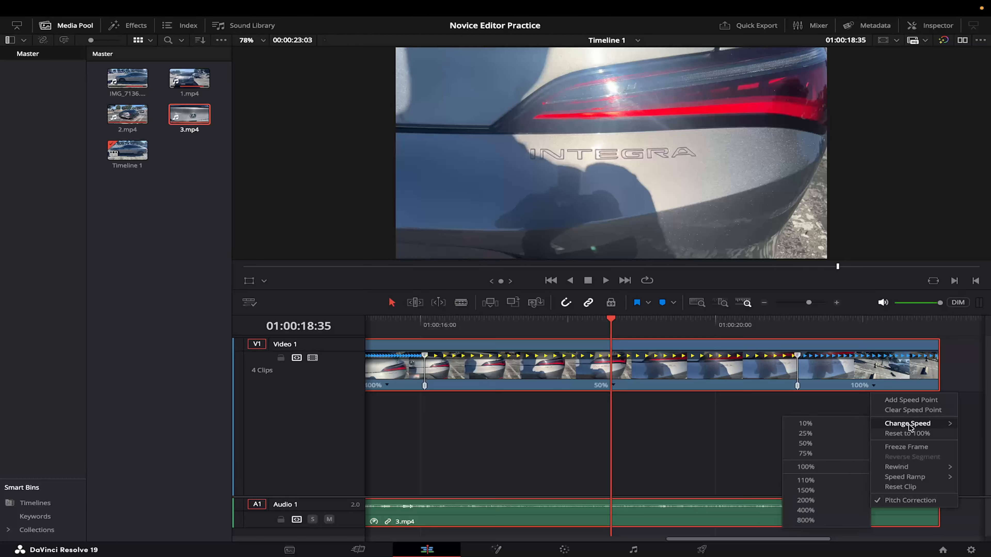
{"action": "left_click", "coordinate": [808, 506]}
Return the playhead to the start of 3.mp4 at 01:00:08:17 and play back its alternating fast and slow segments.
{"action": "scroll", "coordinate": [581, 335], "scroll_direction": "left", "scroll_amount": 8}
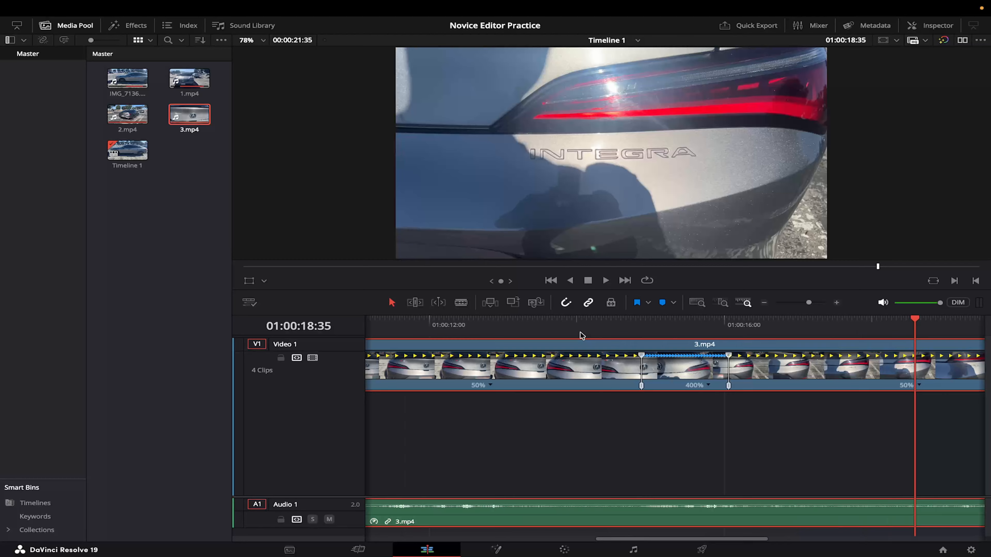
{"action": "scroll", "coordinate": [581, 335], "scroll_direction": "left", "scroll_amount": 6}
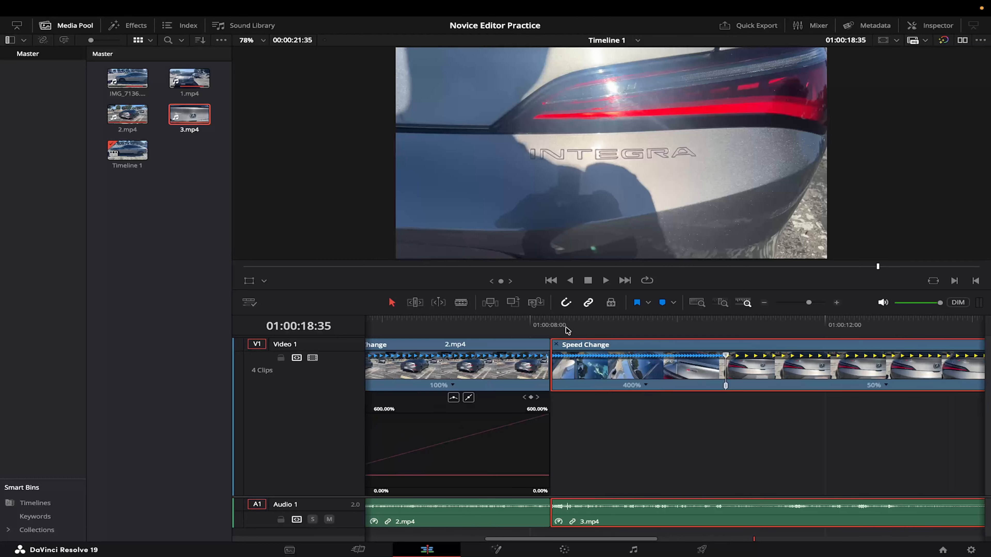
{"action": "left_click", "coordinate": [551, 325]}
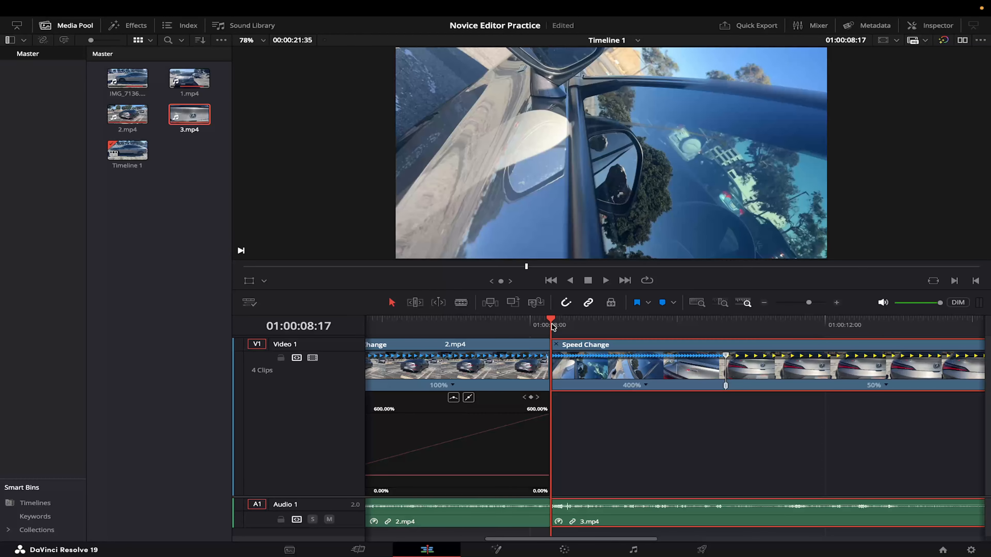
{"action": "key", "text": "space"}
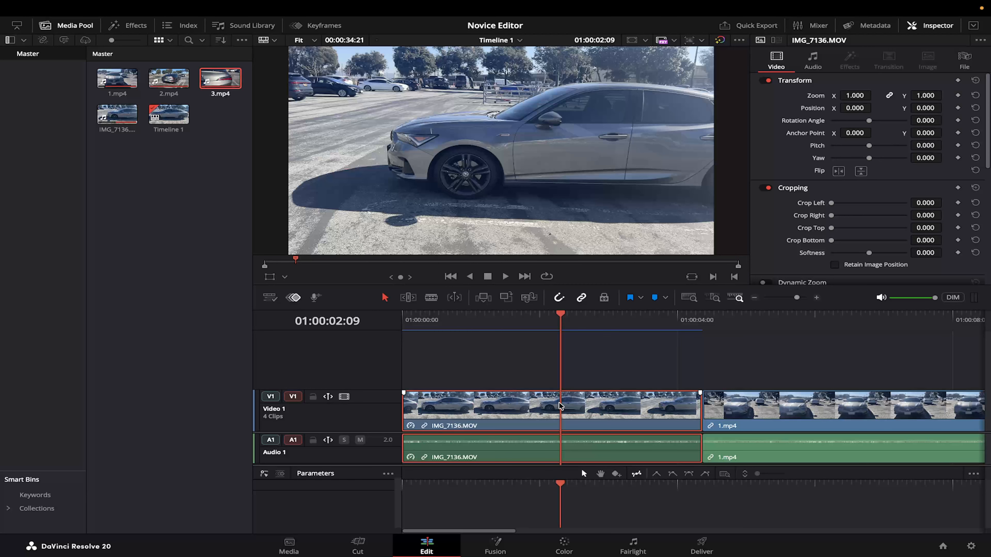
In the Novice Editor project, add a speed point to IMG_7136.MOV at 01:00:02:09 and inspect its Retime Speed curve.
{"action": "key", "text": "ctrl+r"}
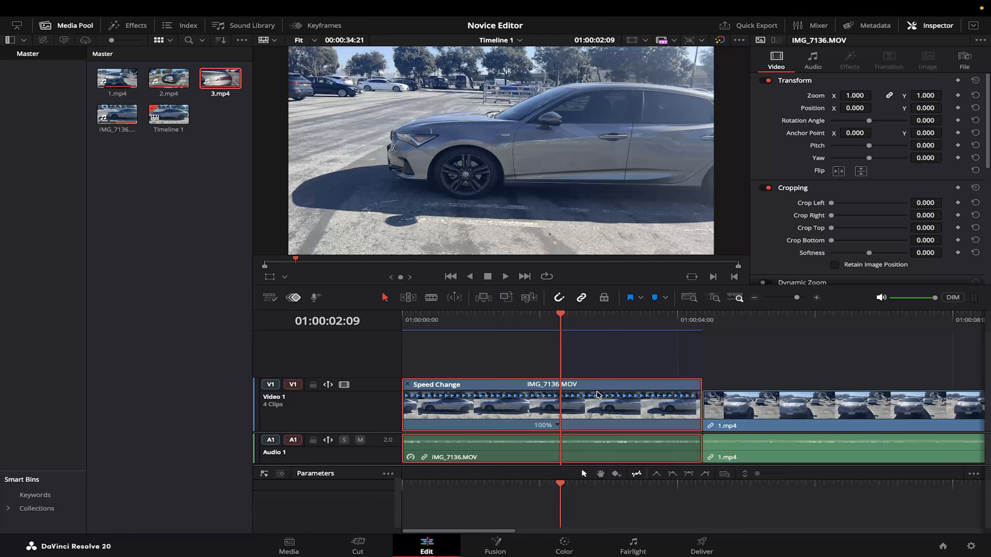
{"action": "left_click", "coordinate": [557, 427]}
{"action": "left_click", "coordinate": [573, 438]}
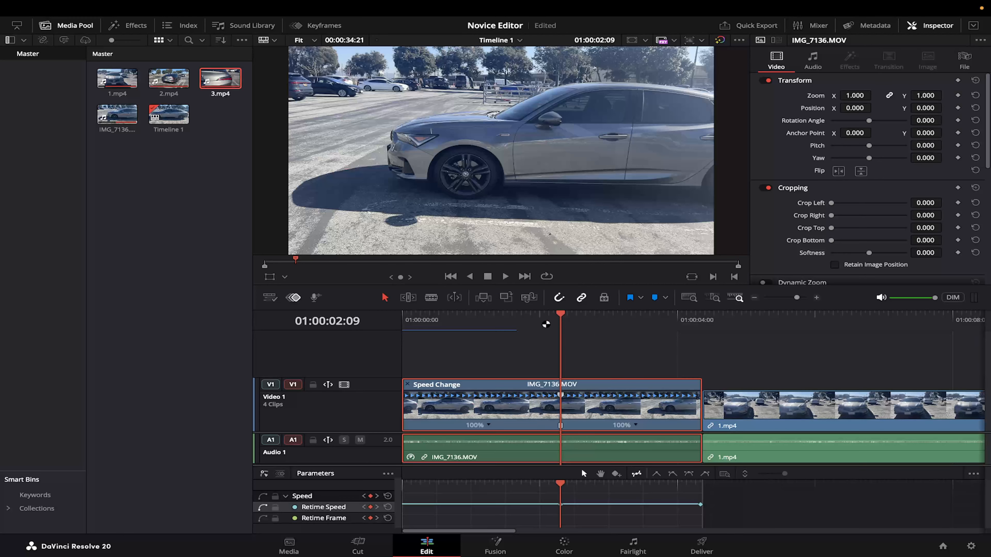
{"action": "left_click", "coordinate": [541, 322]}
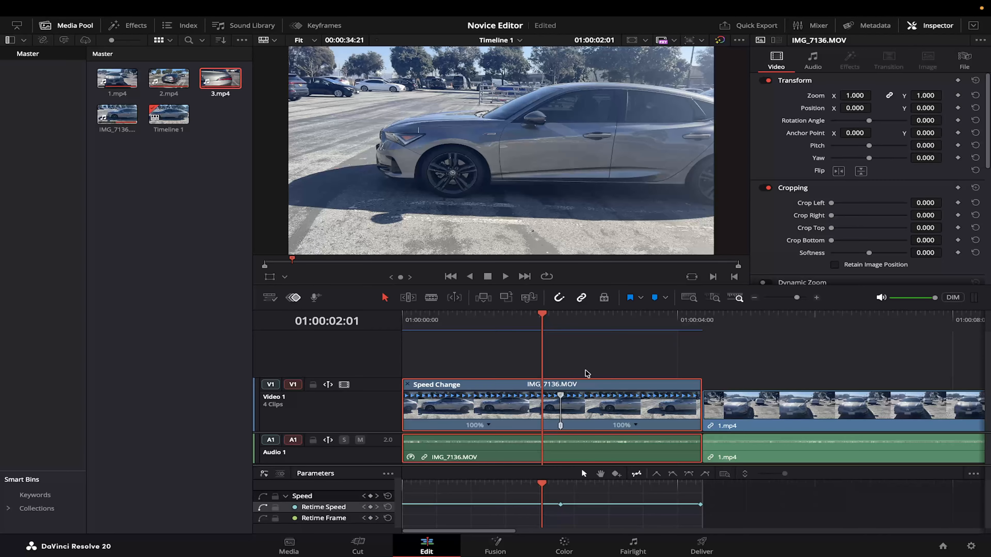
{"action": "mouse_move", "coordinate": [562, 506]}
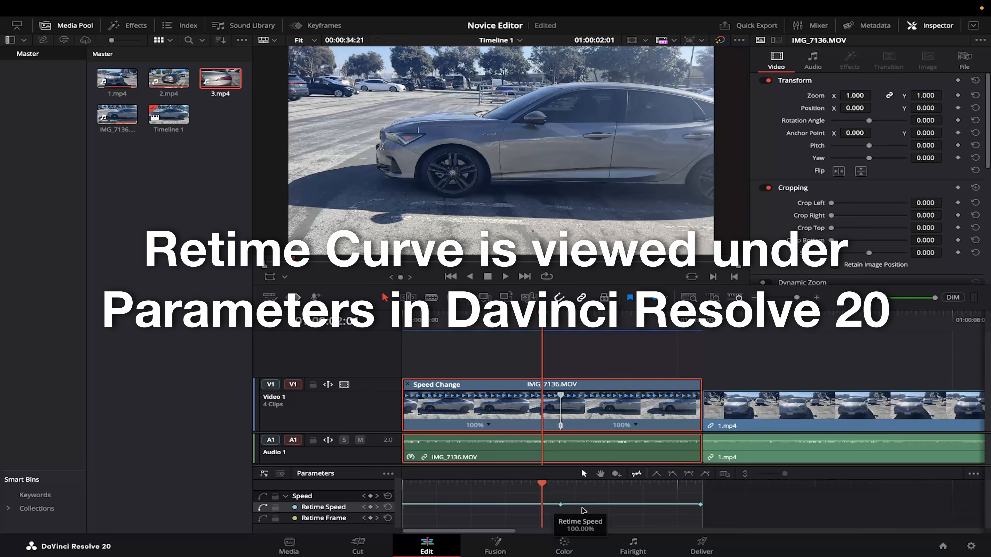
Switch to the DaVinci Resolve 19 project to compare its clips' Retime Speed curves, and return to the Novice Editor project.
{"action": "scroll", "coordinate": [582, 510], "scroll_direction": "right", "scroll_amount": 1}
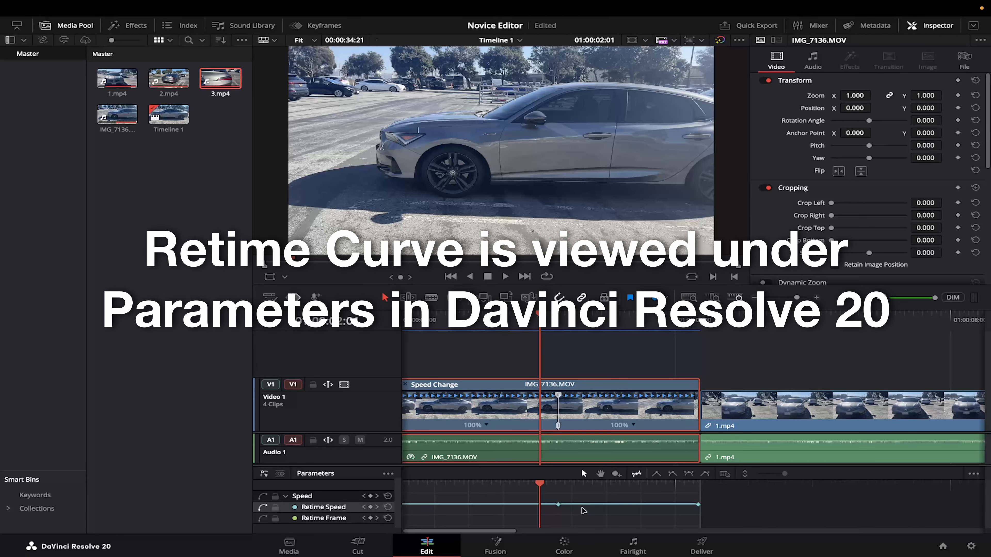
{"action": "key", "text": "ctrl+Up"}
{"action": "left_click", "coordinate": [402, 60]}
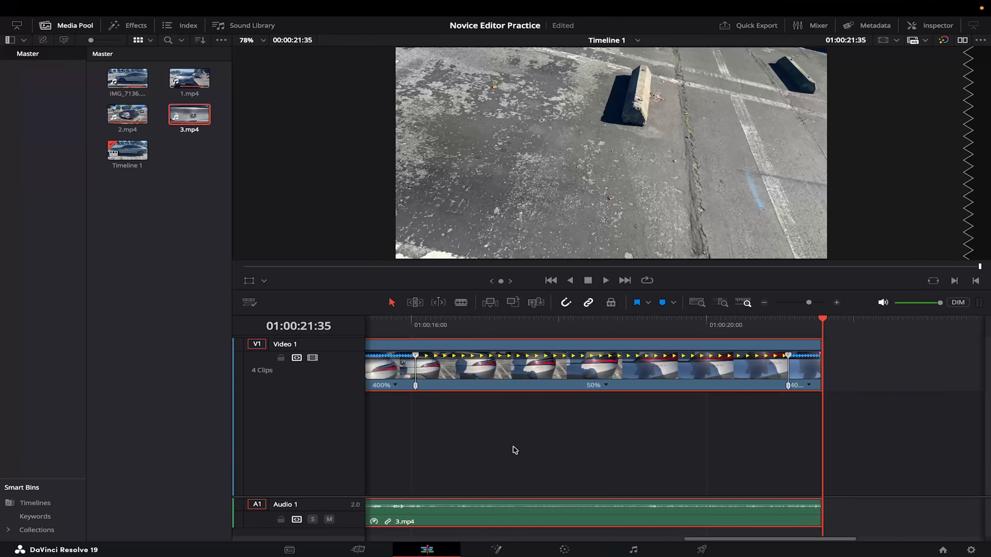
{"action": "scroll", "coordinate": [514, 450], "scroll_direction": "left", "scroll_amount": 10}
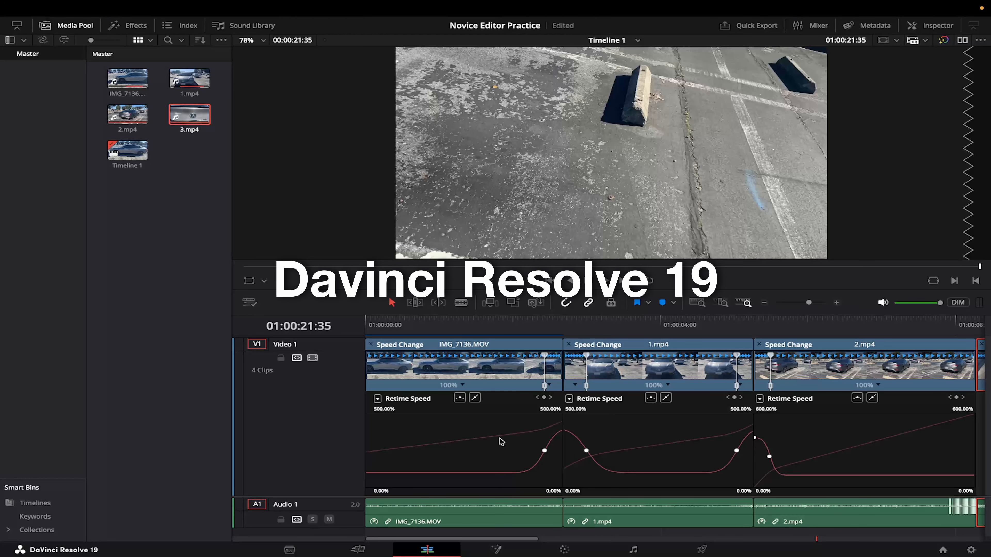
{"action": "key", "text": "ctrl+Up"}
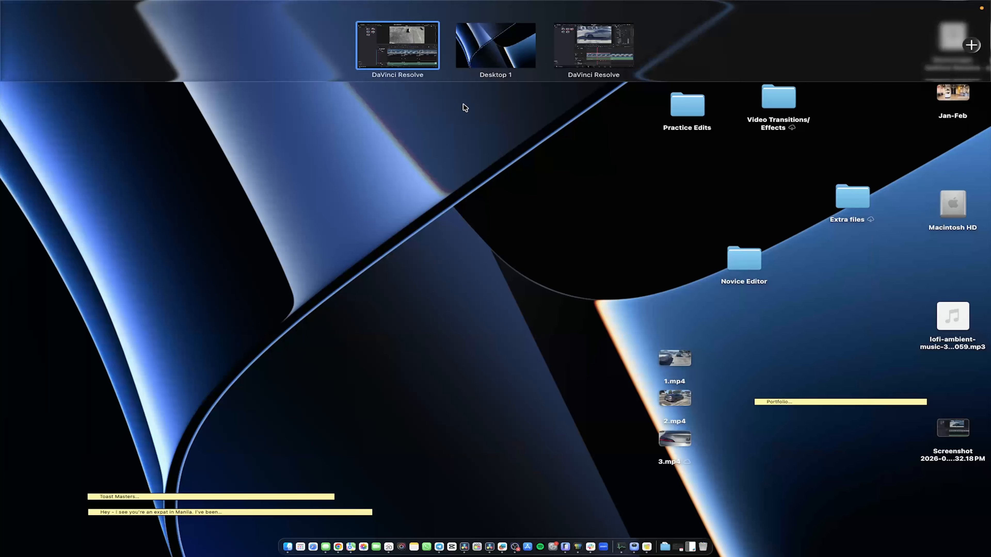
{"action": "left_click", "coordinate": [567, 28]}
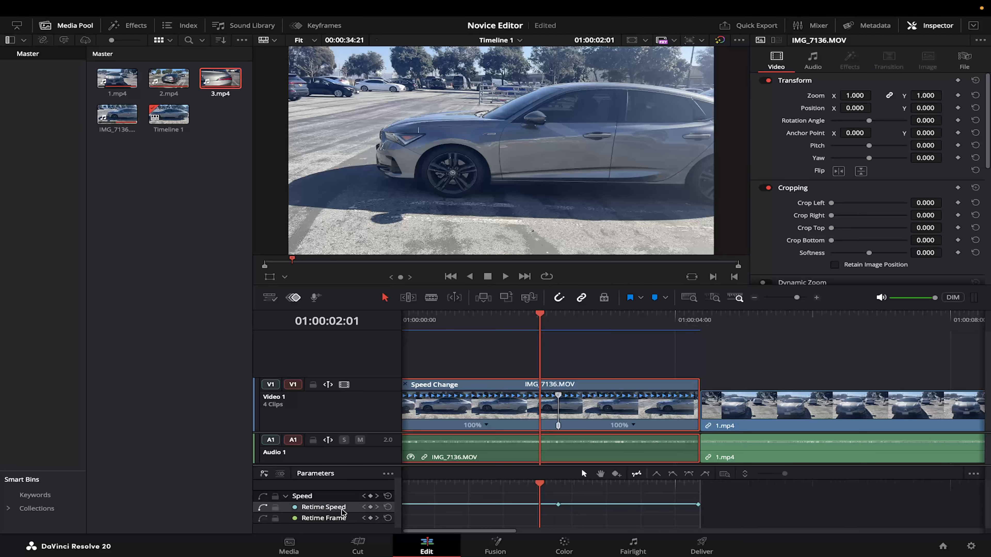
Toggle the Retime Speed curve of IMG_7136.MOV off and back on to check its speed point.
{"action": "left_click", "coordinate": [262, 508]}
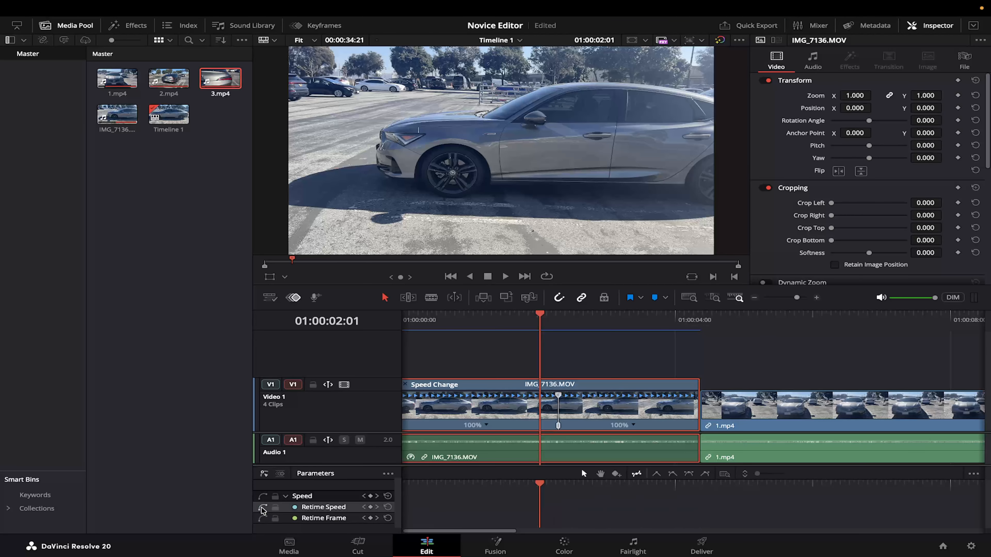
{"action": "left_click", "coordinate": [262, 508]}
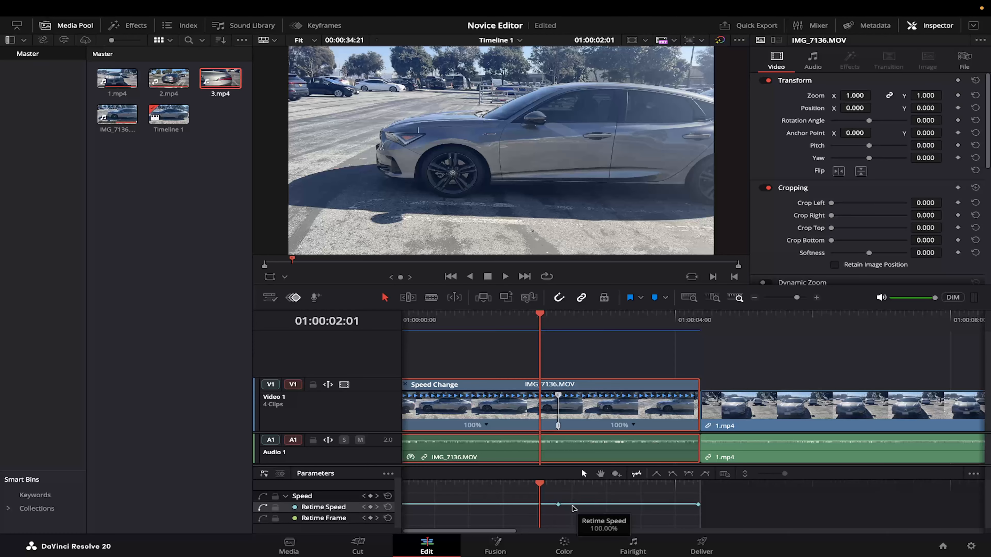
{"action": "mouse_move", "coordinate": [562, 503]}
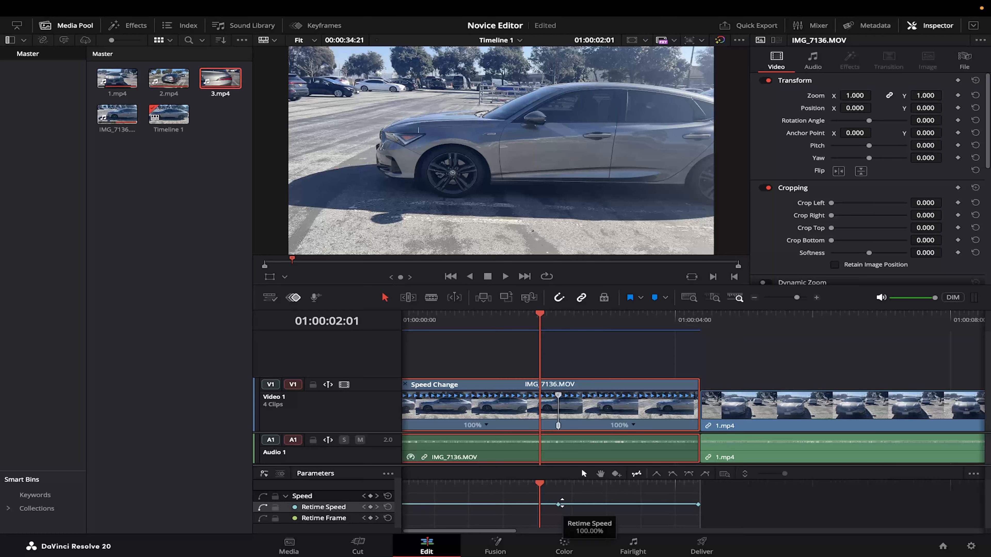
Set the segment after the speed point in IMG_7136.MOV to 400% speed.
{"action": "left_click", "coordinate": [633, 427]}
{"action": "mouse_move", "coordinate": [668, 464]}
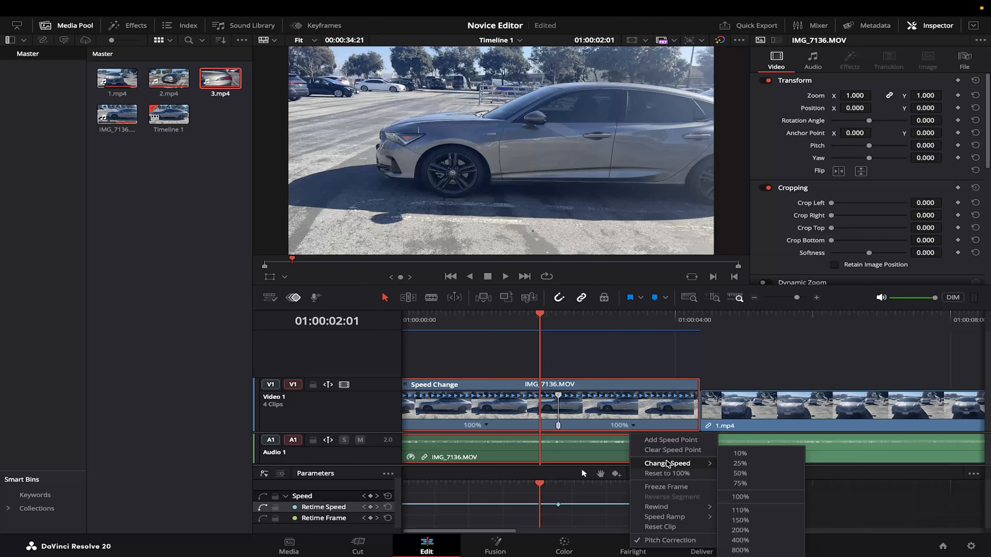
{"action": "left_click", "coordinate": [758, 541]}
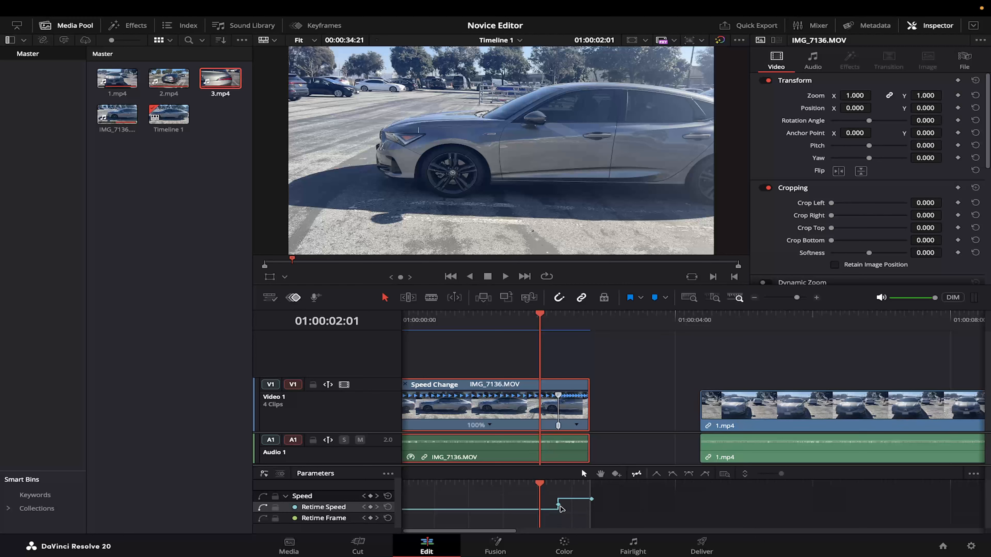
Apply ease in and ease out to the speed point on IMG_7136.MOV's Retime Speed curve.
{"action": "mouse_move", "coordinate": [557, 506]}
{"action": "scroll", "coordinate": [557, 505], "scroll_direction": "left", "scroll_amount": 1}
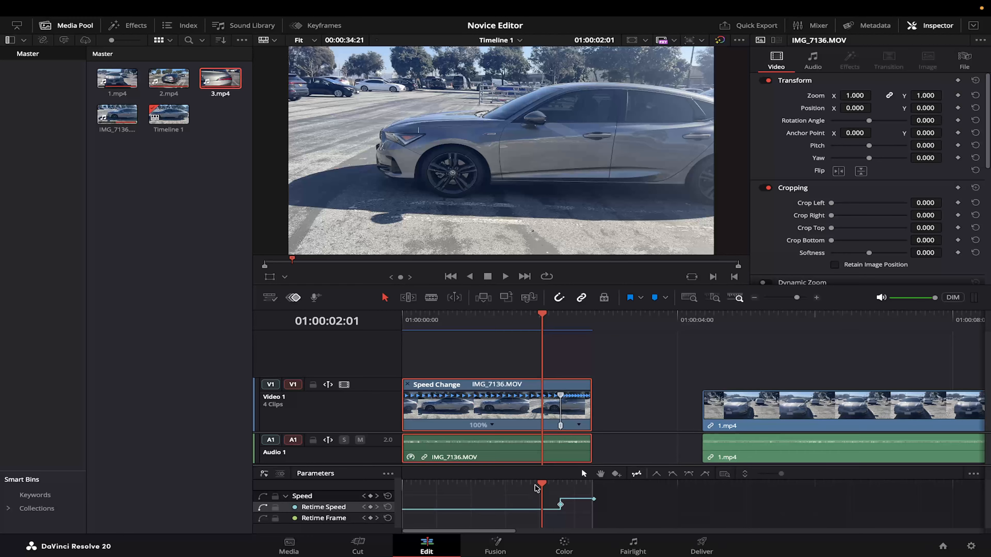
{"action": "left_click", "coordinate": [563, 509]}
{"action": "left_click", "coordinate": [561, 506]}
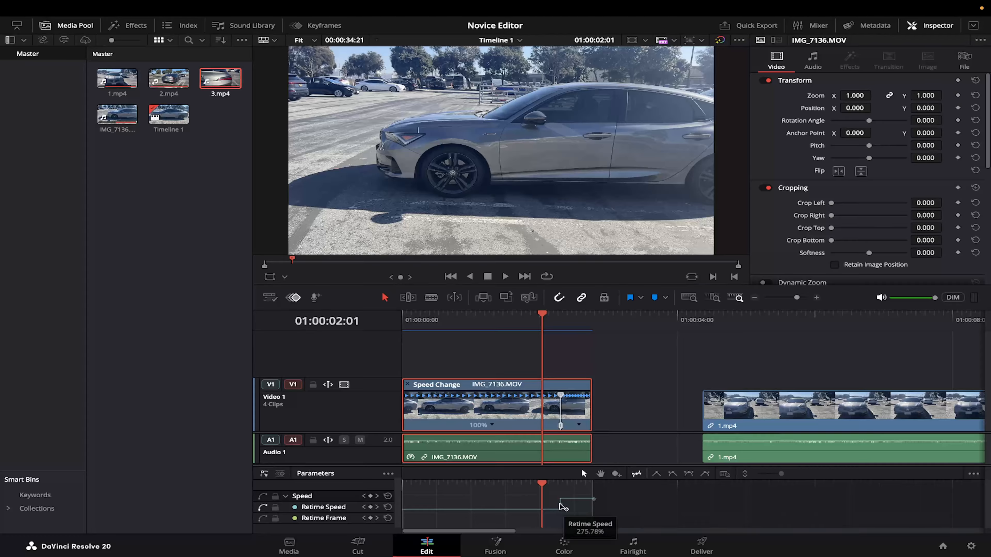
{"action": "left_click", "coordinate": [689, 477]}
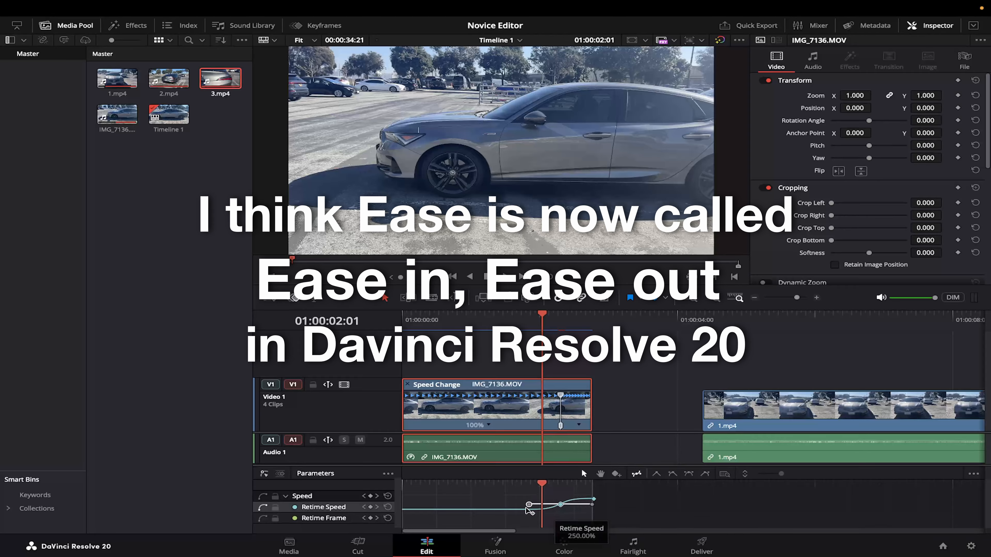
Close the gap before 1.mp4, show its retime controls and add a speed point at 01:00:04:19.
{"action": "left_click", "coordinate": [672, 406]}
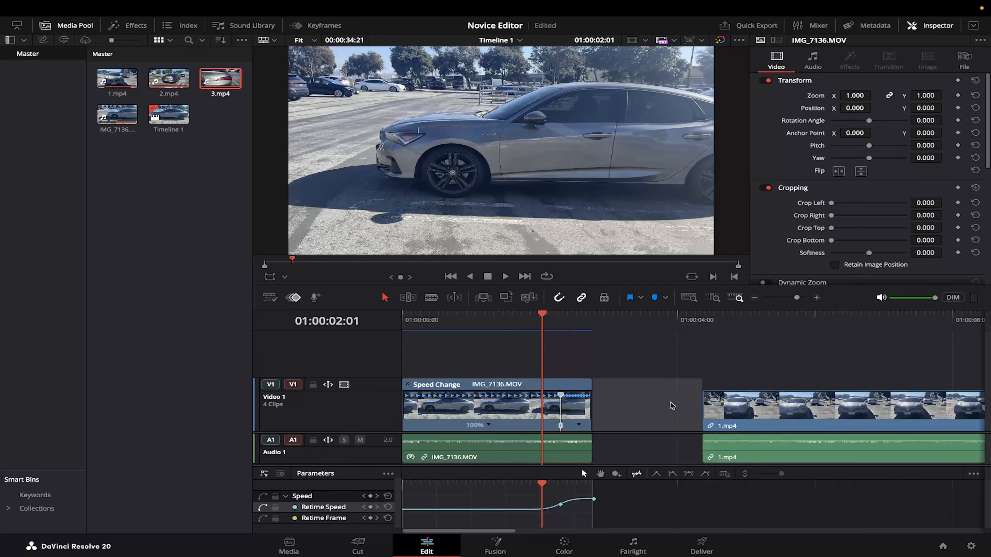
{"action": "key", "text": "Delete"}
{"action": "left_click_drag", "start_coordinate": [685, 318], "coordinate": [721, 321]}
{"action": "right_click", "coordinate": [730, 411]}
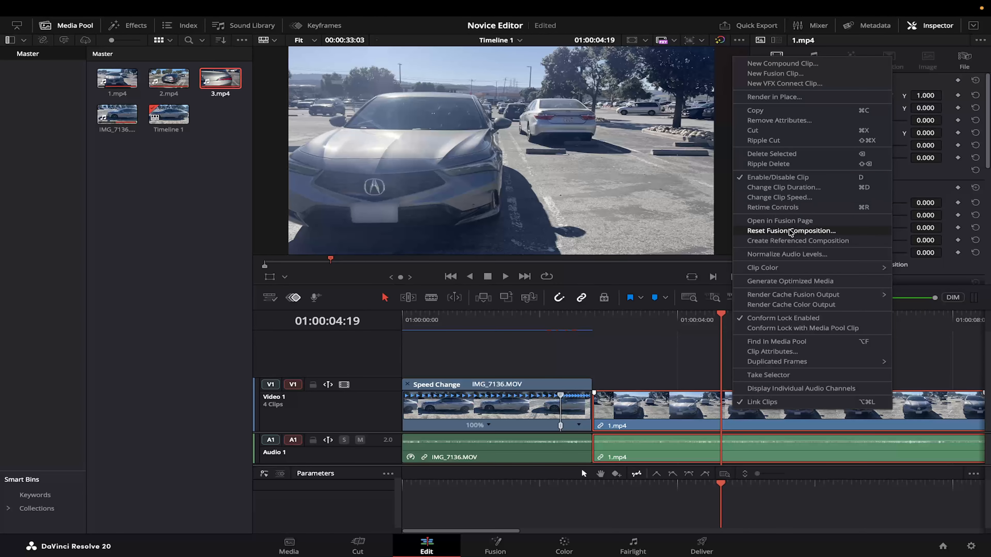
{"action": "left_click", "coordinate": [776, 207]}
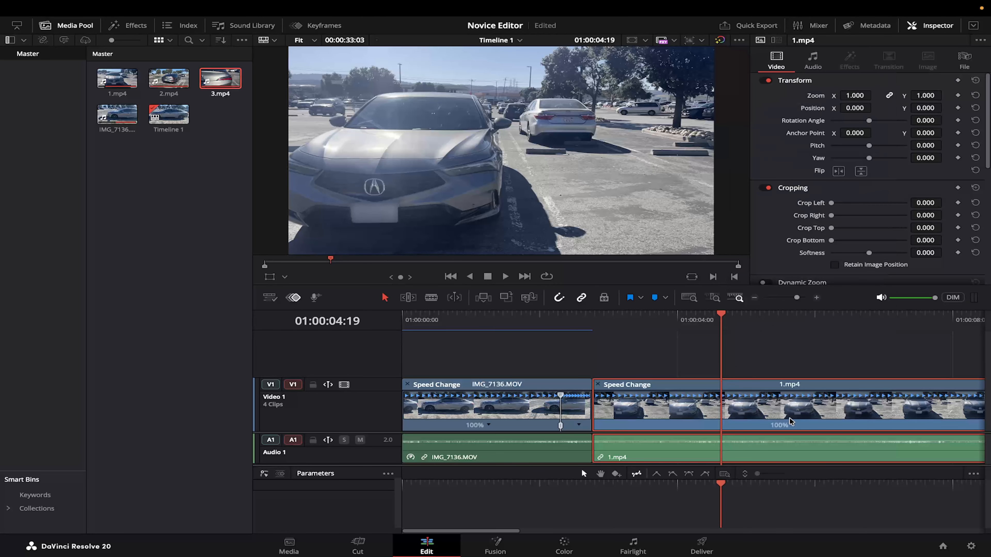
{"action": "left_click", "coordinate": [792, 426]}
{"action": "left_click", "coordinate": [827, 439]}
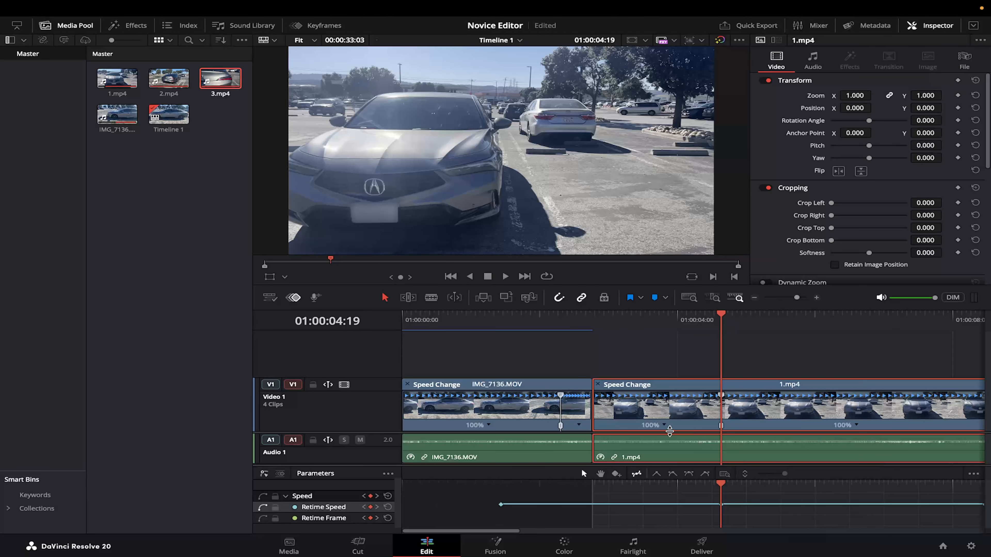
Set the segment of 1.mp4 before its speed point to 400% speed.
{"action": "left_click", "coordinate": [664, 424]}
{"action": "mouse_move", "coordinate": [739, 464]}
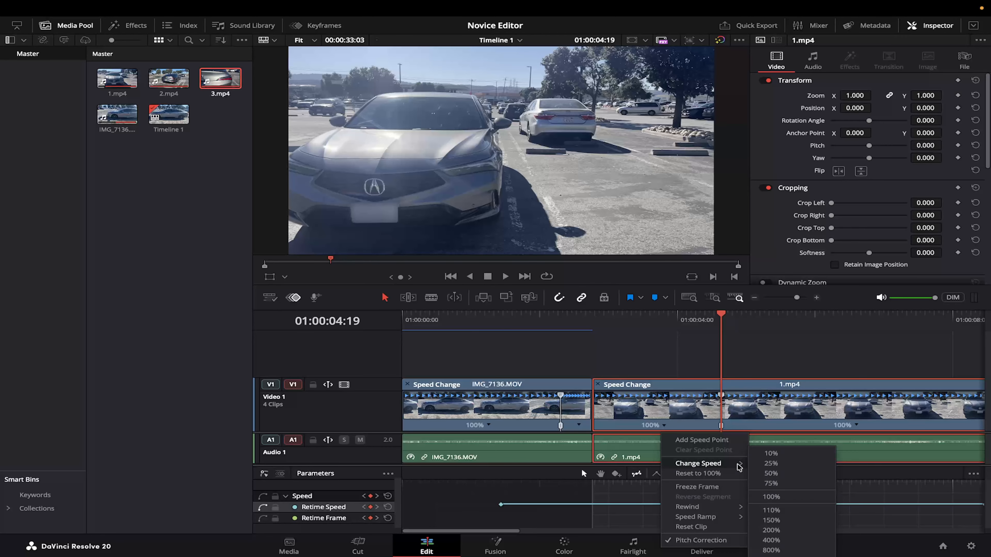
{"action": "left_click", "coordinate": [784, 532]}
Apply ease in and ease out to 1.mp4's speed point and lengthen its curve handles for a more gradual ramp.
{"action": "mouse_move", "coordinate": [631, 506]}
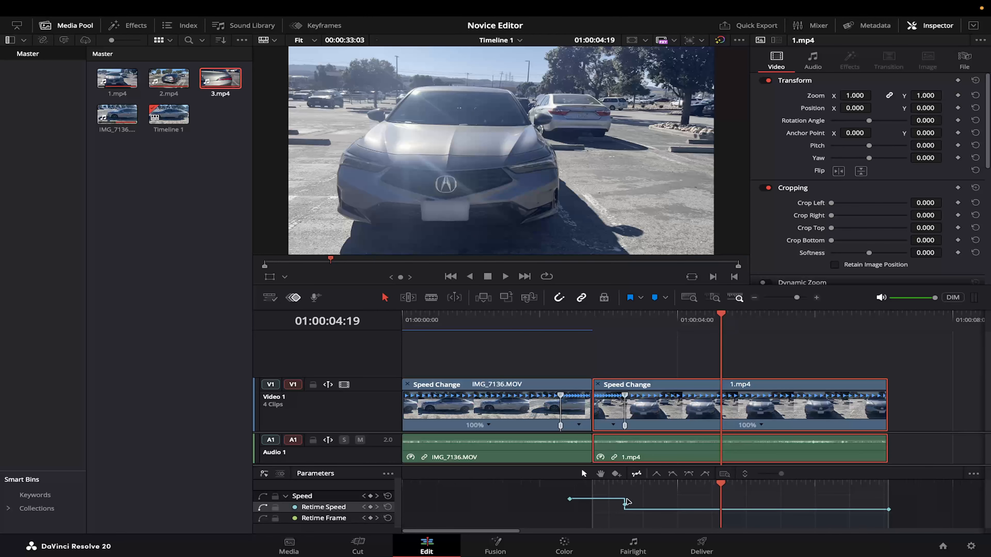
{"action": "left_click", "coordinate": [625, 504]}
{"action": "left_click", "coordinate": [689, 473]}
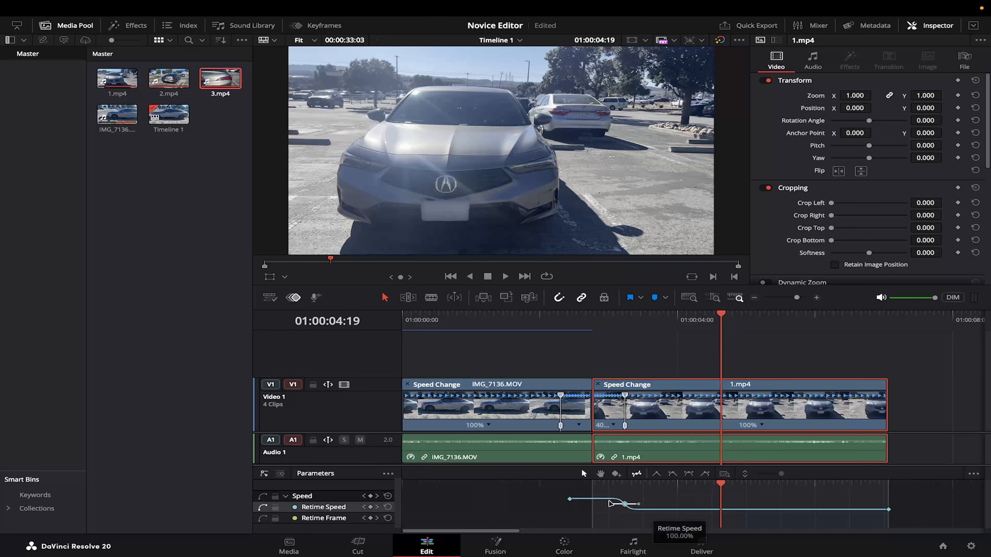
{"action": "left_click_drag", "start_coordinate": [610, 503], "coordinate": [585, 504]}
Play back the cut from the end of IMG_7136.MOV into 1.mp4 to preview the eased speed ramp.
{"action": "left_click", "coordinate": [546, 320]}
{"action": "key", "text": "space"}
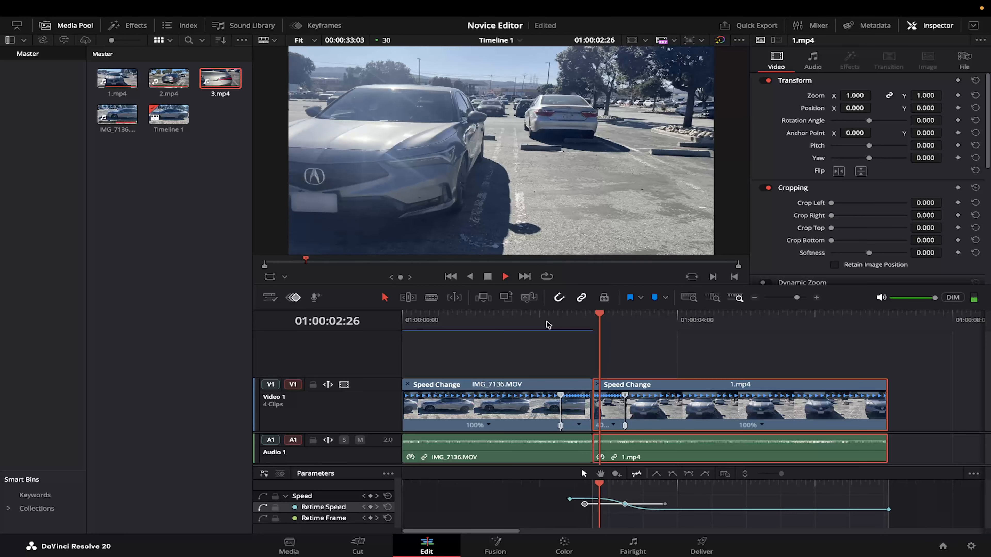
{"action": "key", "text": "space"}
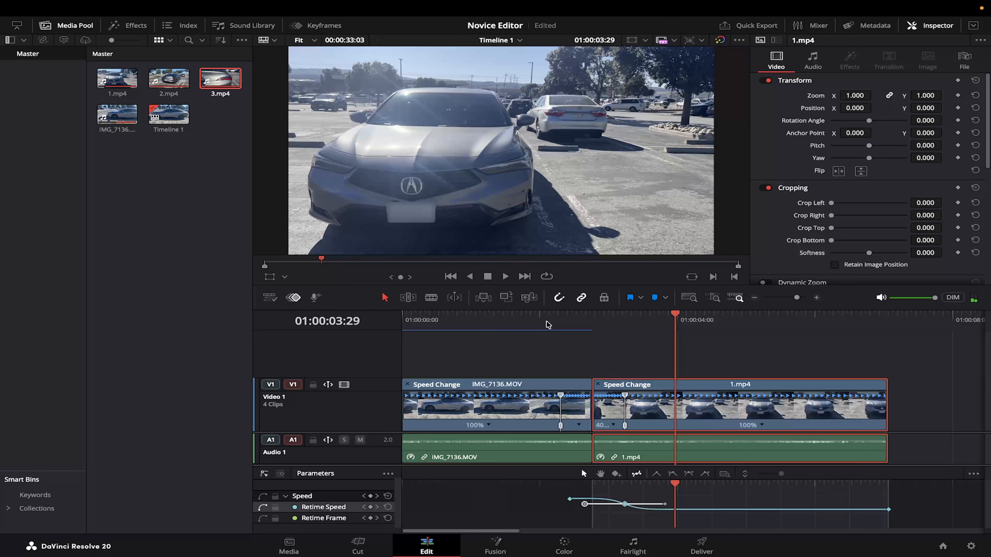